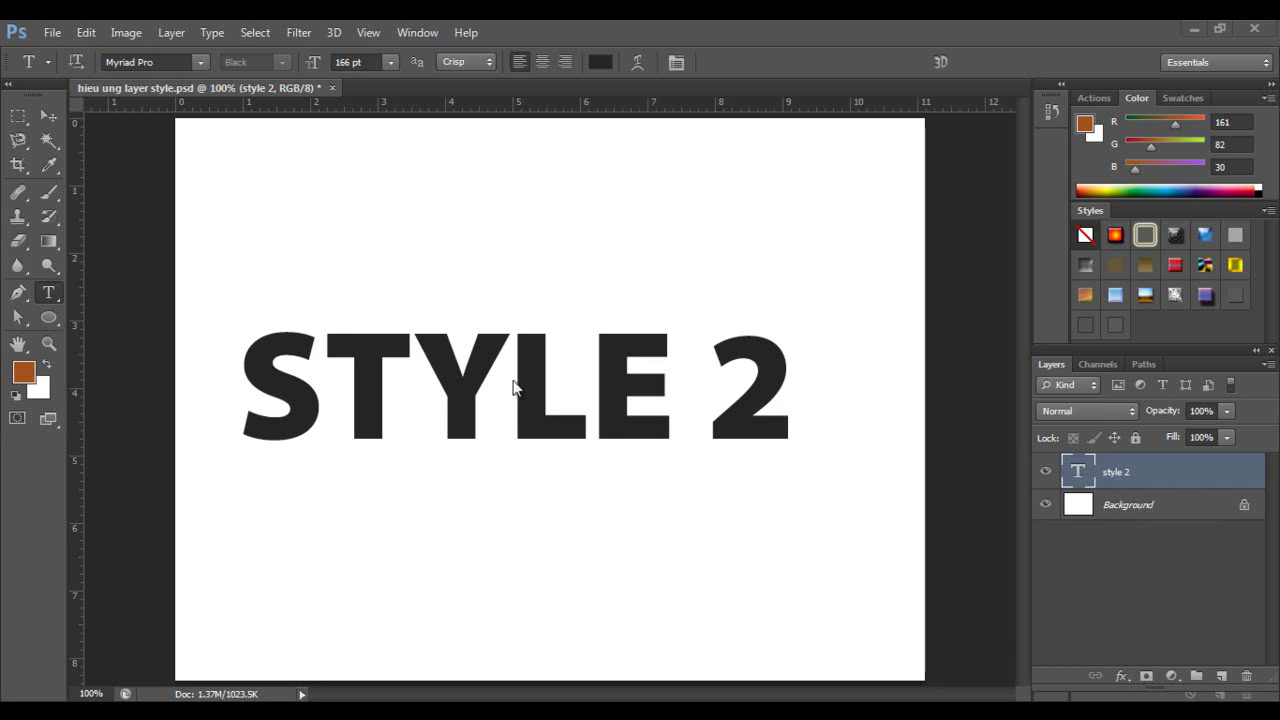
Open Layer Style for the style 2 layer, enable Drop Shadow and show its settings.
double_click(1221, 477)
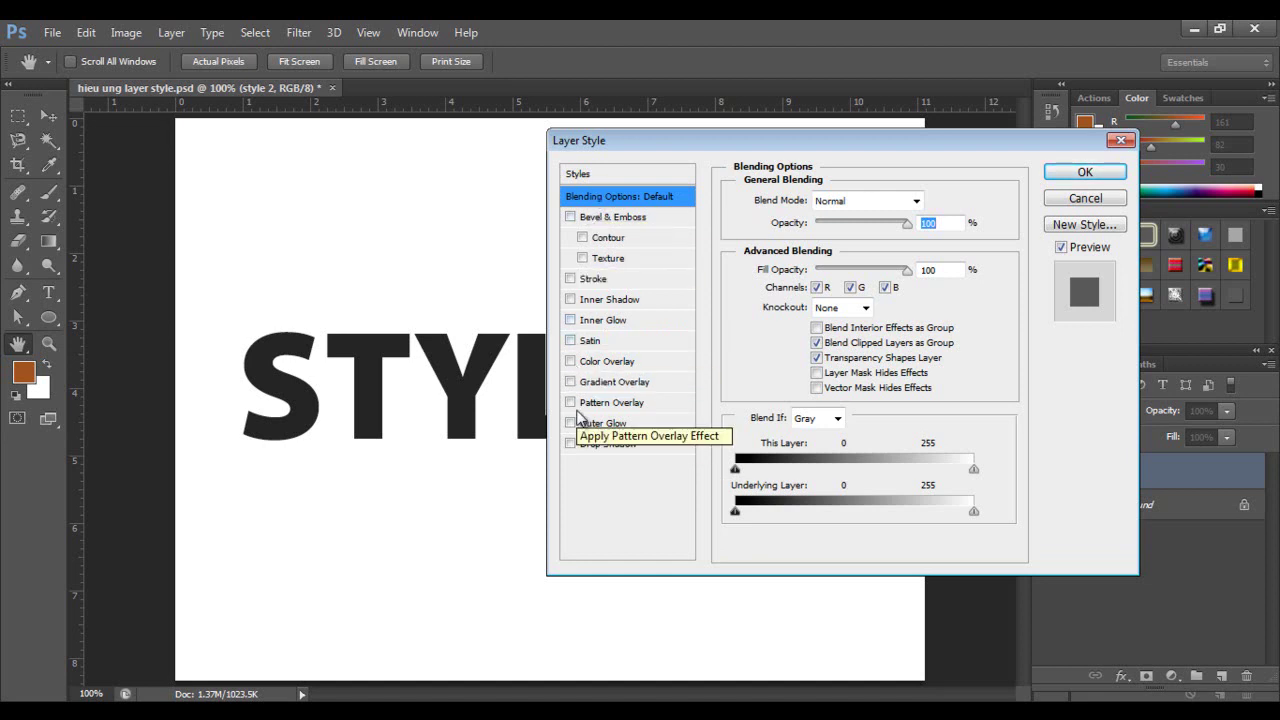
click(570, 446)
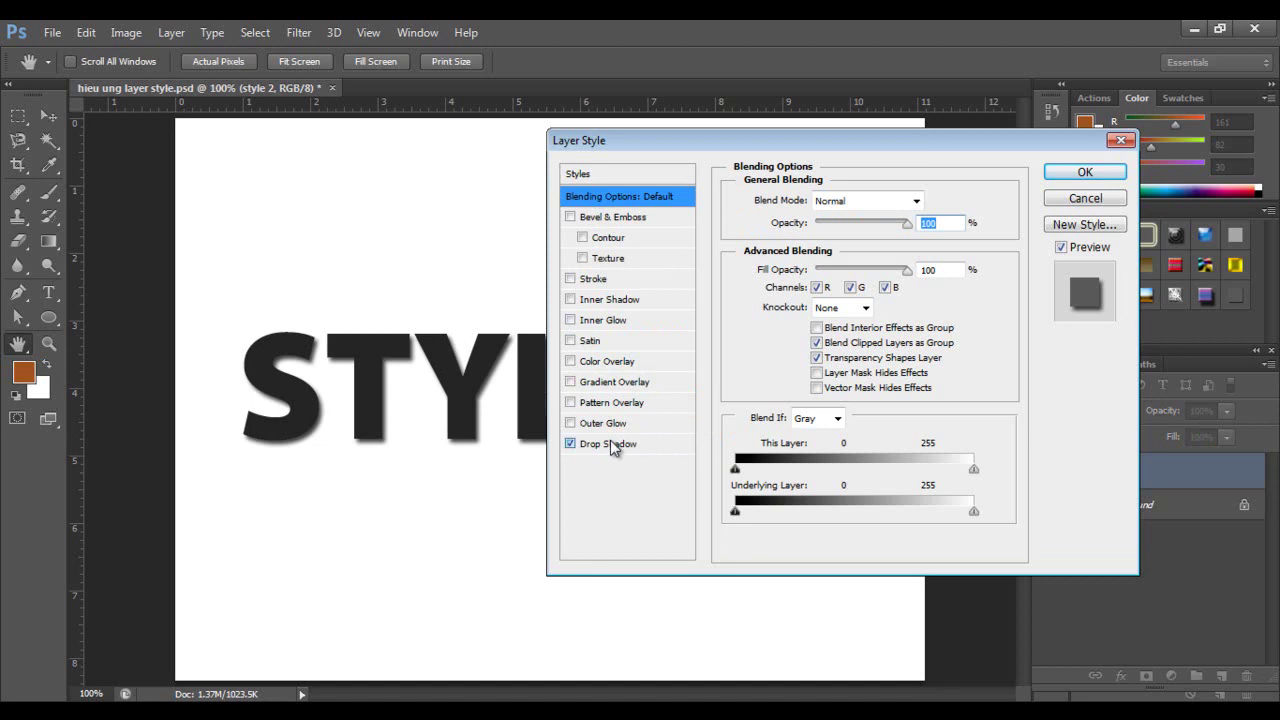
click(608, 446)
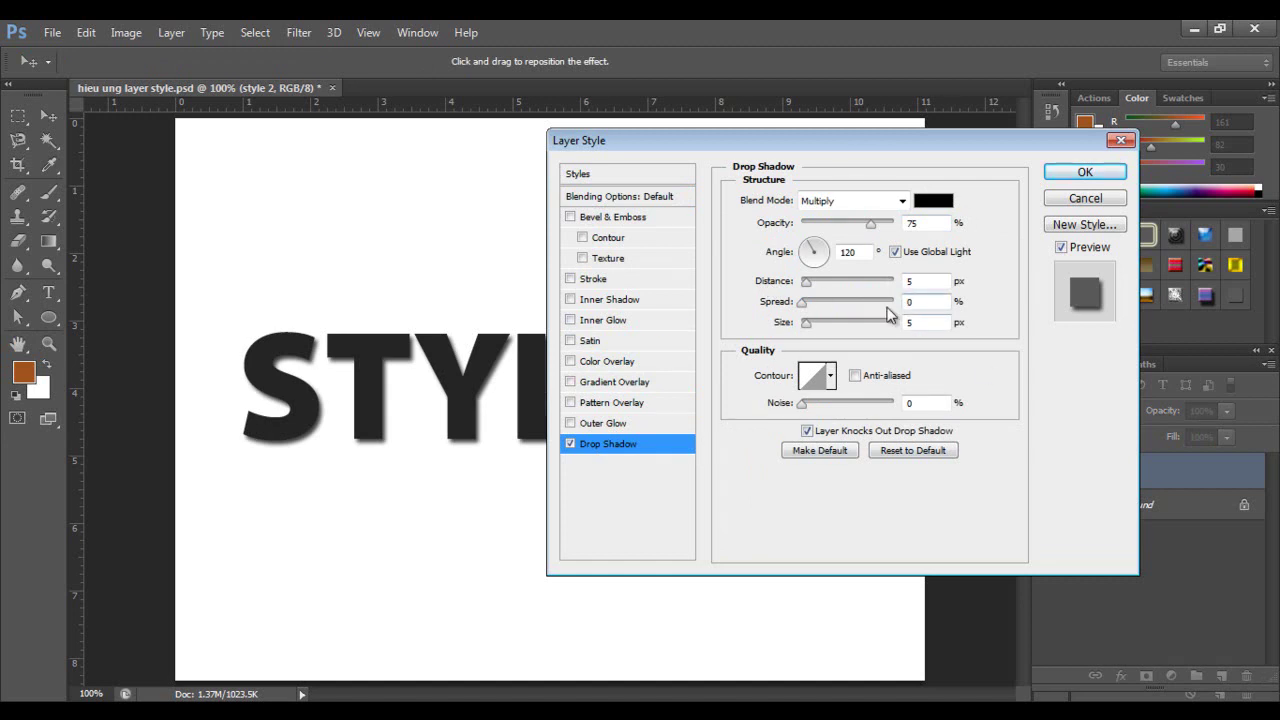
Add a pale yellow Outer Glow to STYLE 2, then return to the Drop Shadow settings.
click(570, 423)
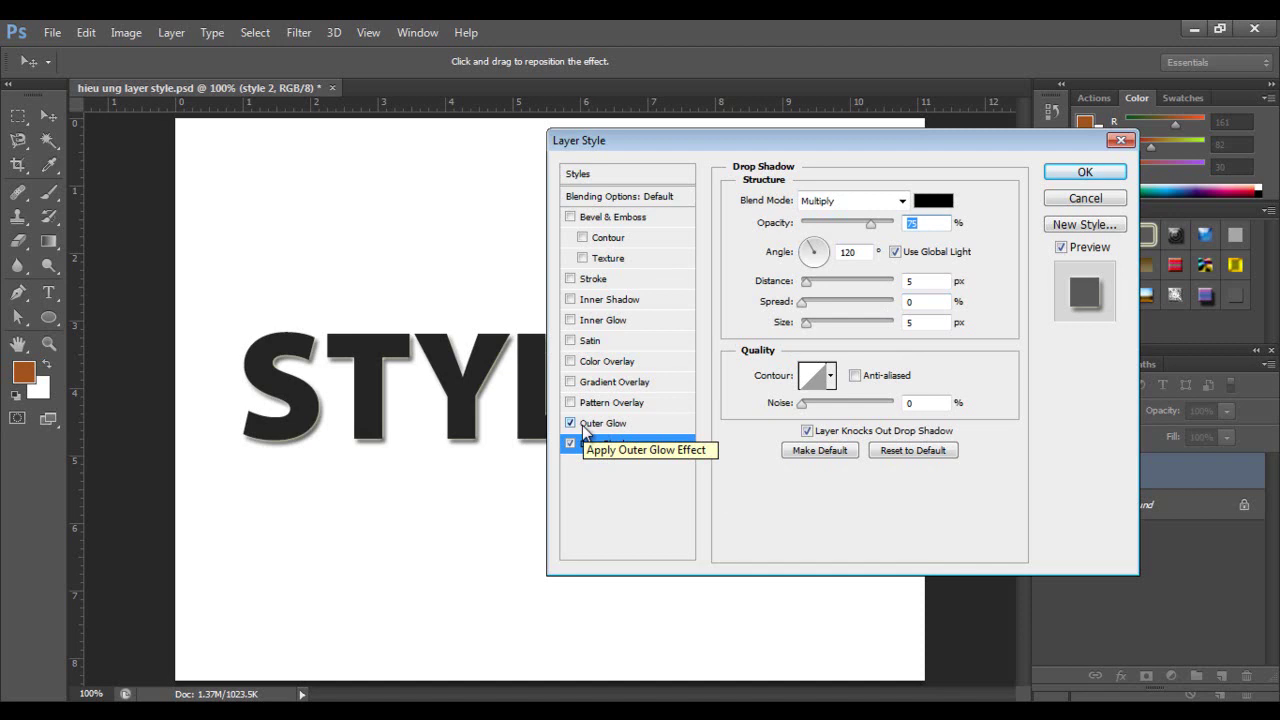
click(587, 429)
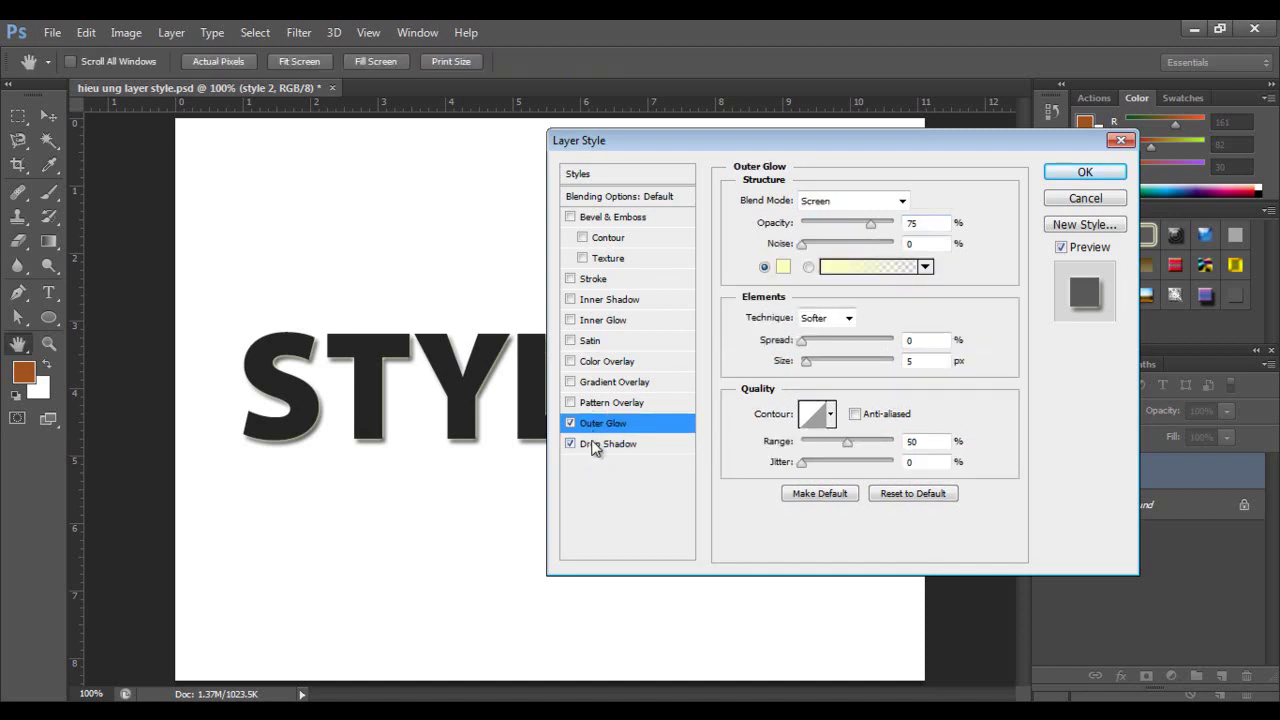
click(595, 446)
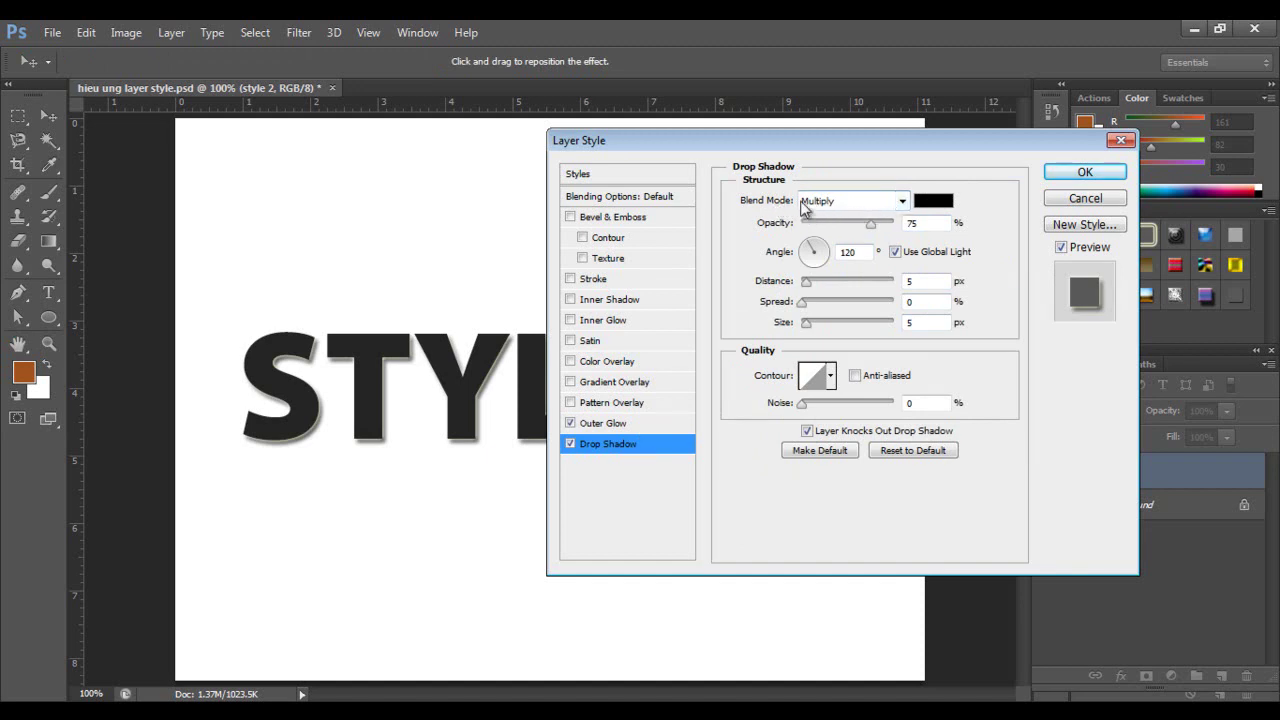
click(902, 201)
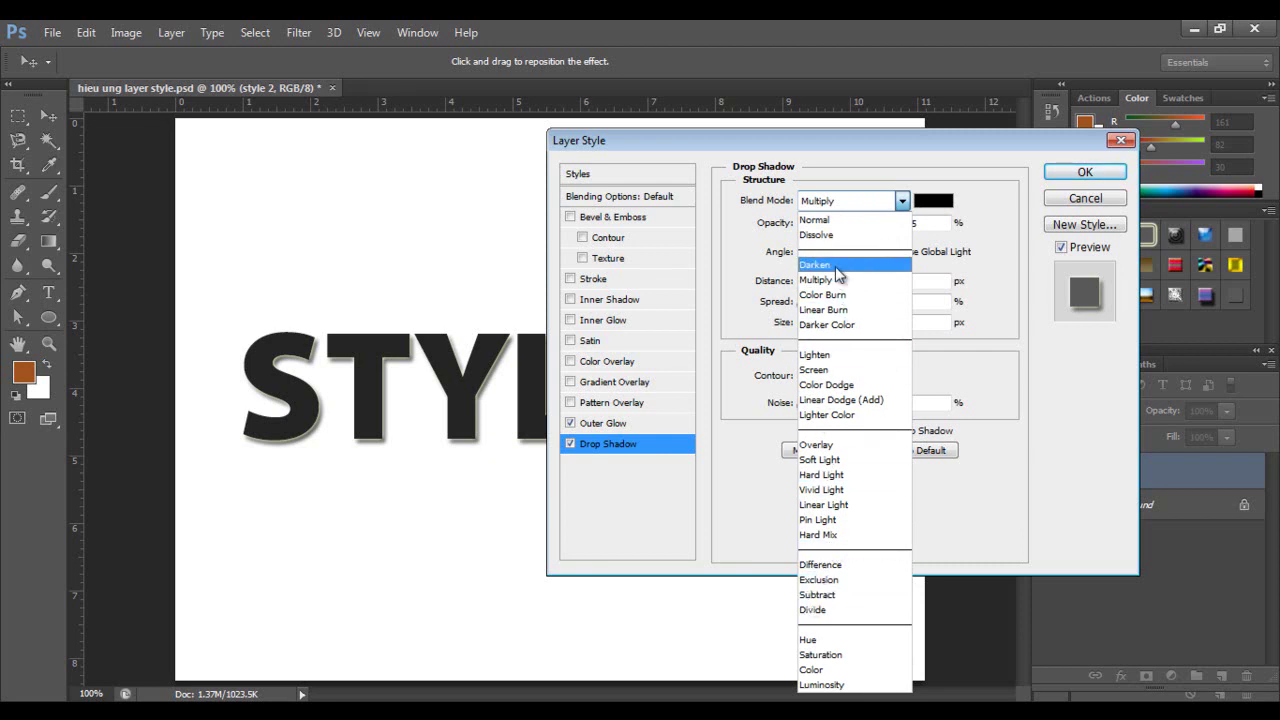
click(1025, 225)
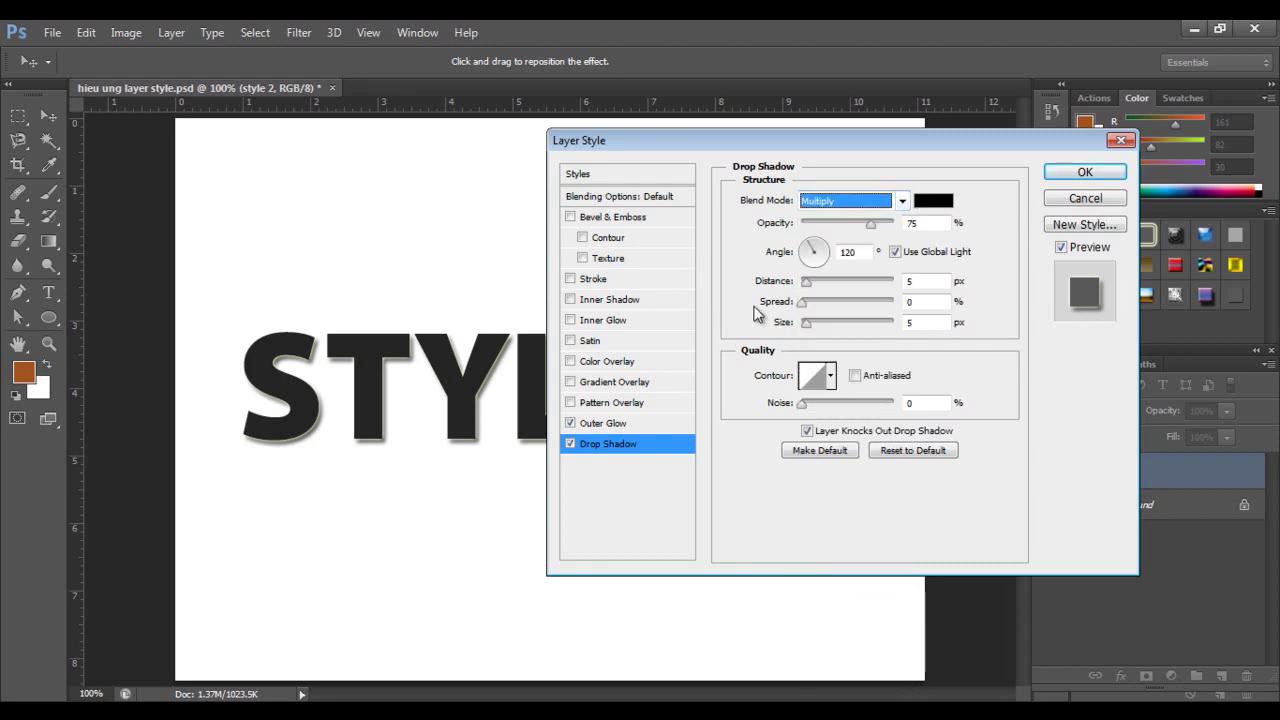
click(900, 202)
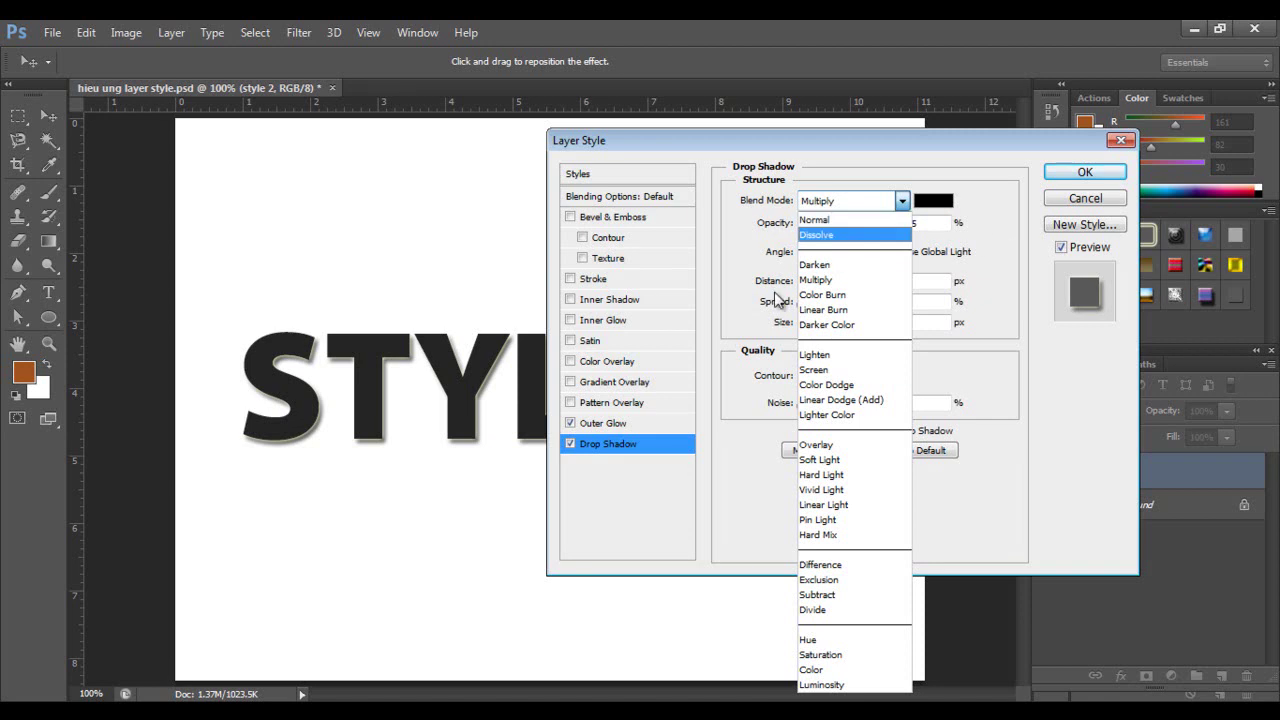
click(1019, 241)
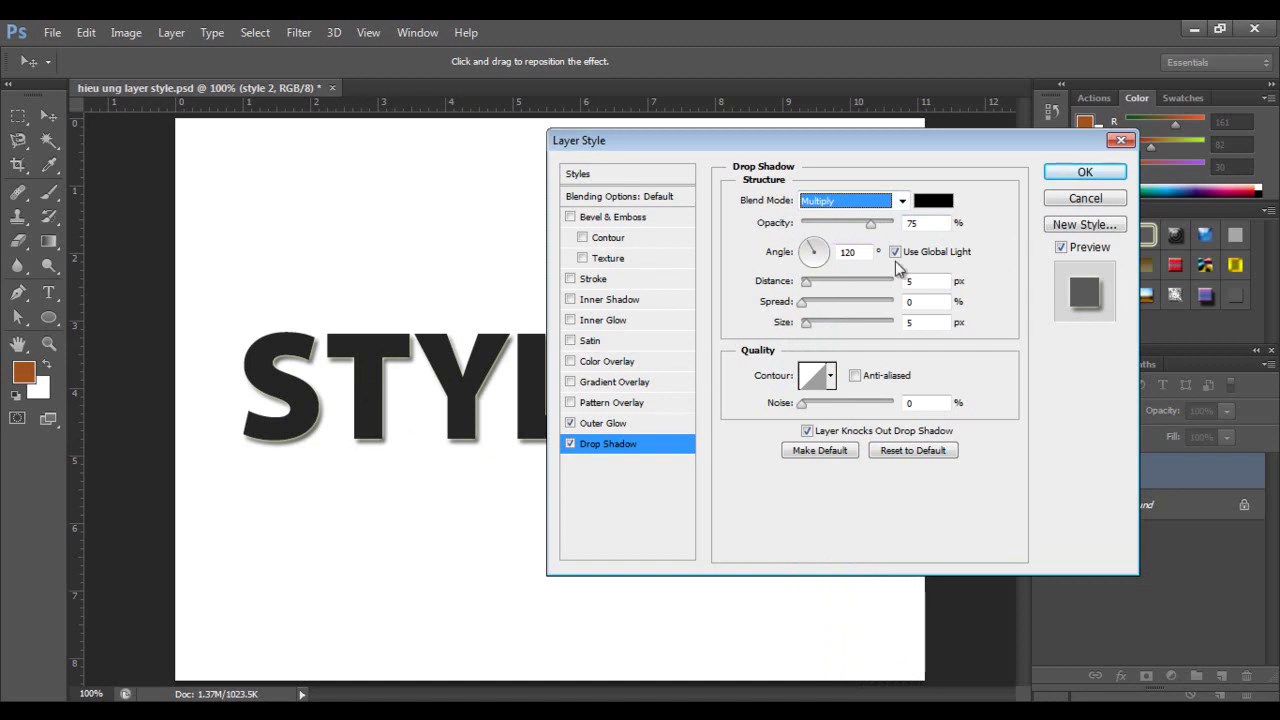
Set the drop shadow to 74% opacity at a -157° angle.
mouse_move(871, 223)
mouse_down()
mouse_move(802, 222)
mouse_move(833, 222)
mouse_up()
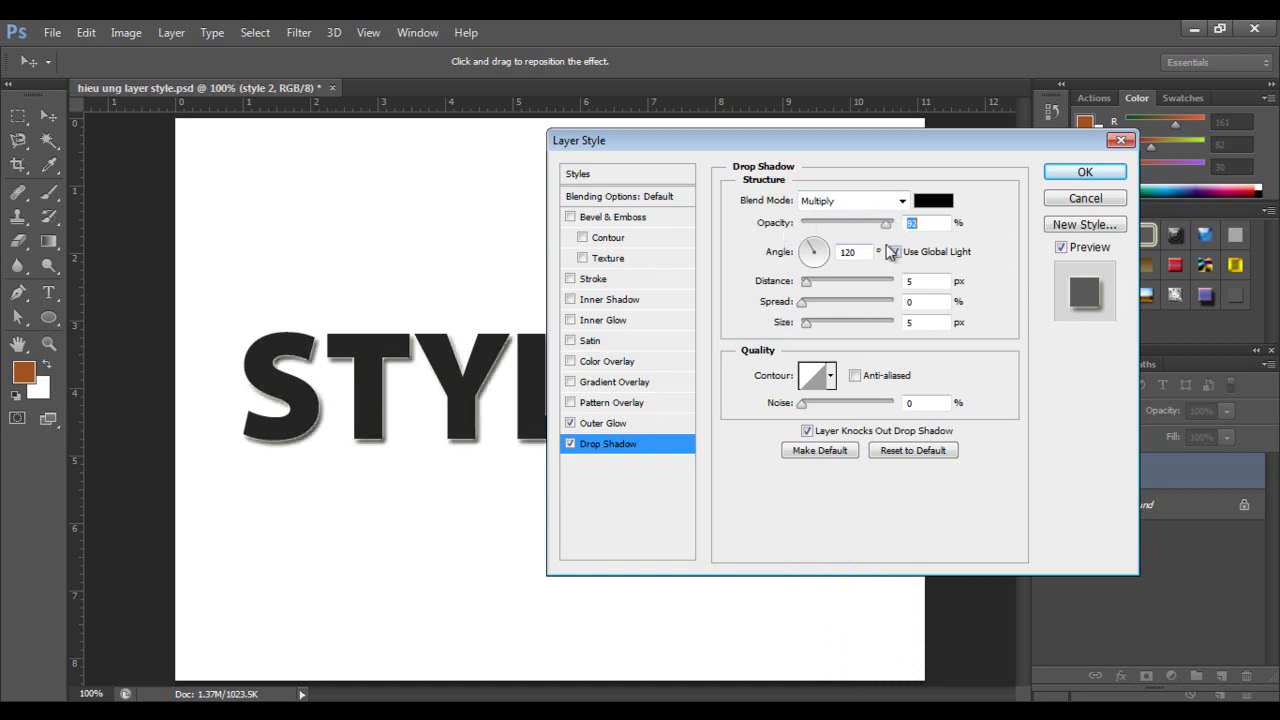
drag(833, 222, 869, 222)
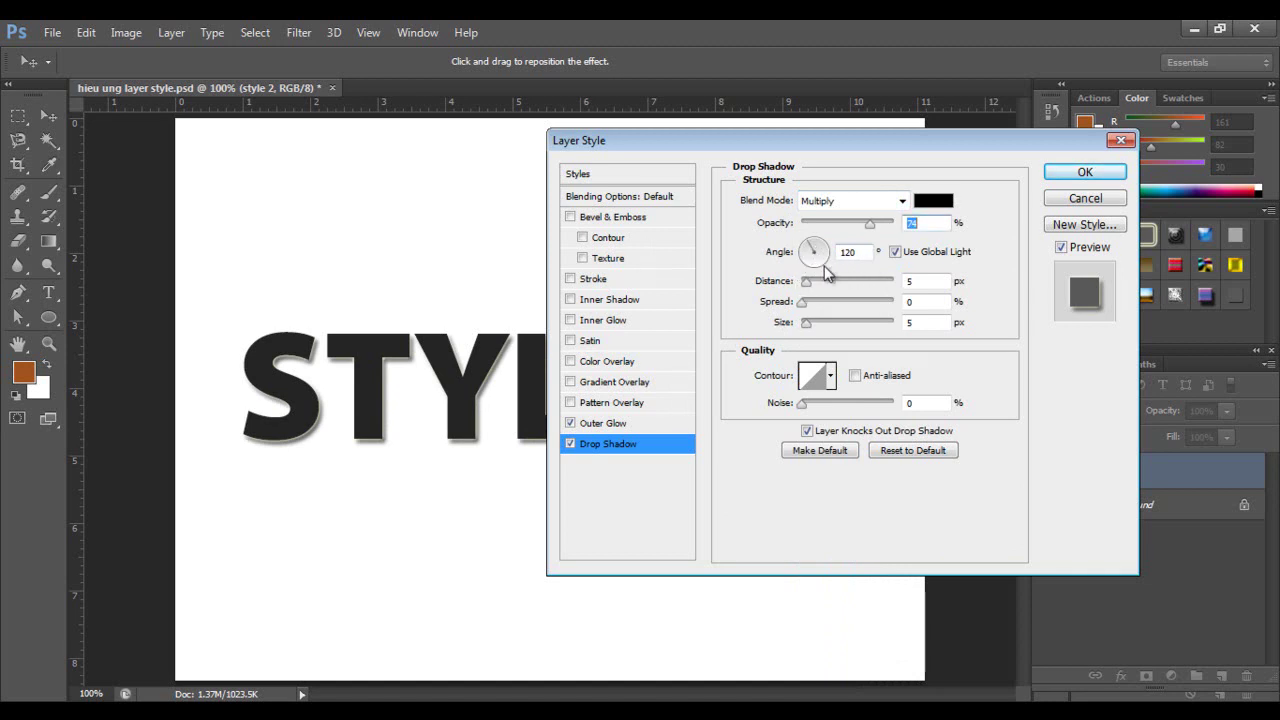
mouse_move(815, 252)
mouse_down()
mouse_move(828, 257)
mouse_move(815, 278)
mouse_move(799, 259)
mouse_up()
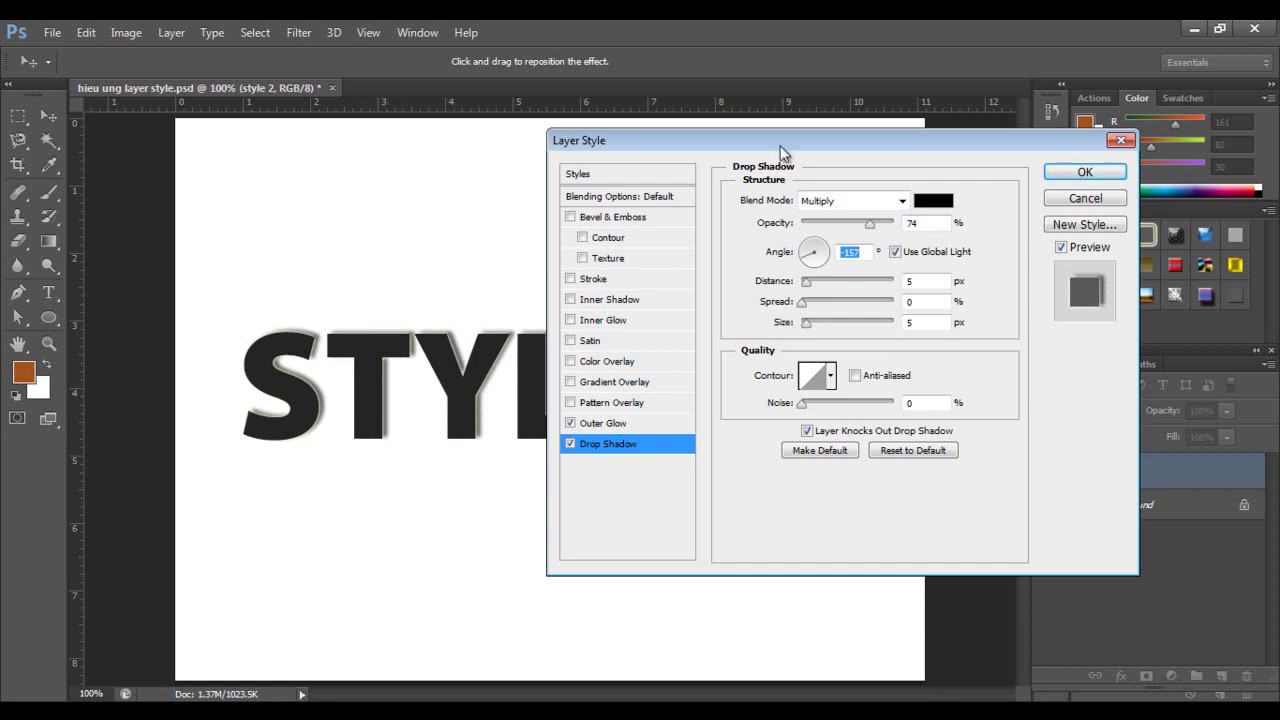
drag(781, 147, 970, 59)
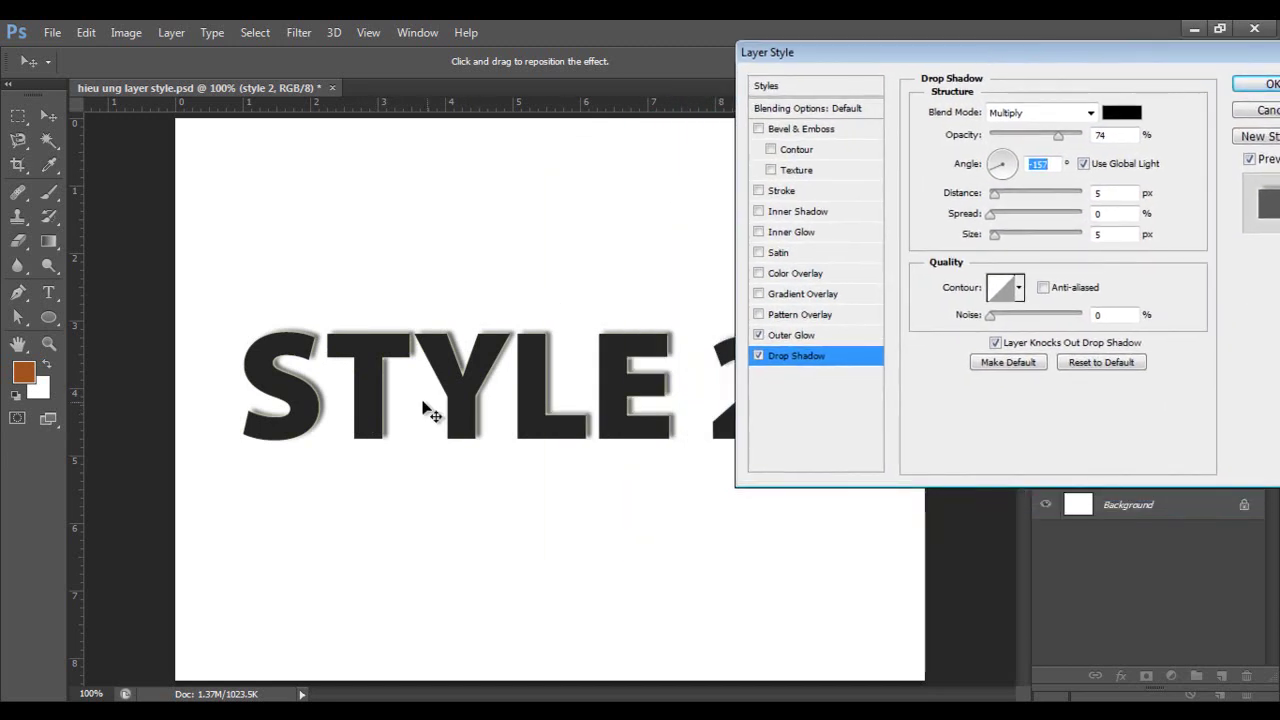
Pull the shadow on canvas to a 96 px distance at -123°, above the text.
mouse_move(389, 400)
mouse_down()
mouse_move(356, 392)
mouse_move(491, 360)
mouse_move(311, 410)
mouse_move(422, 330)
mouse_up()
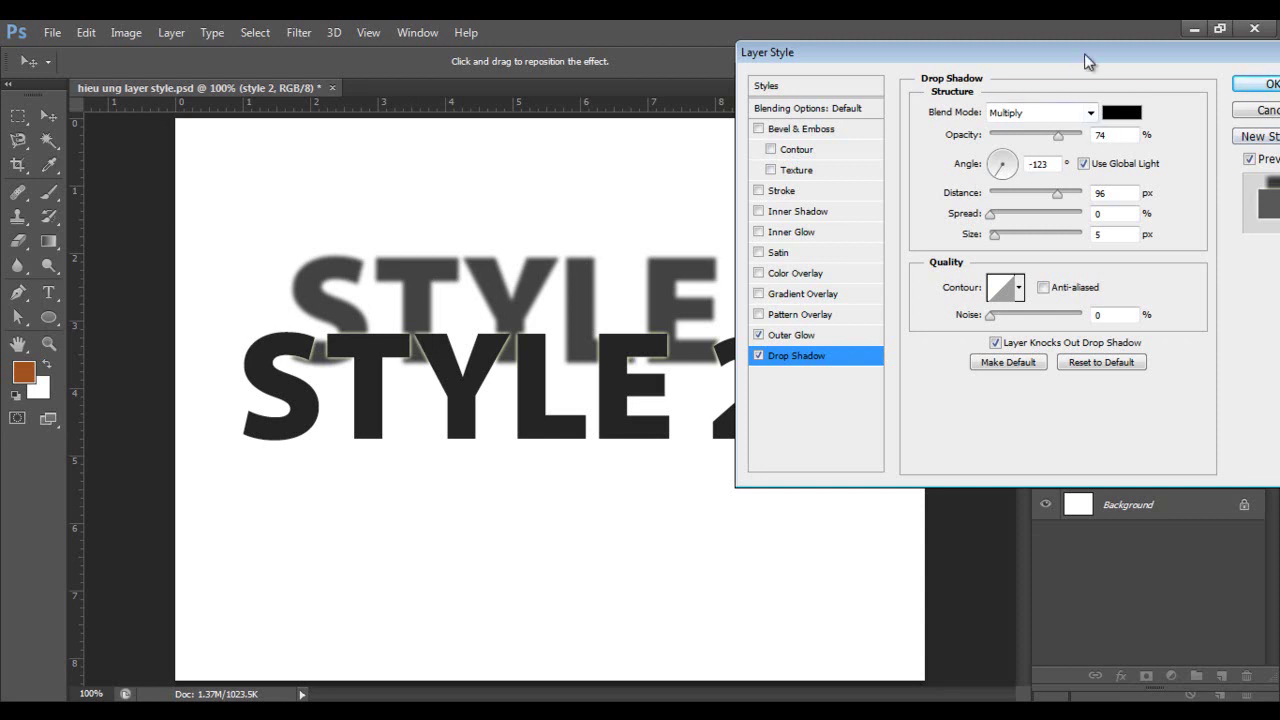
drag(1085, 58, 1029, 38)
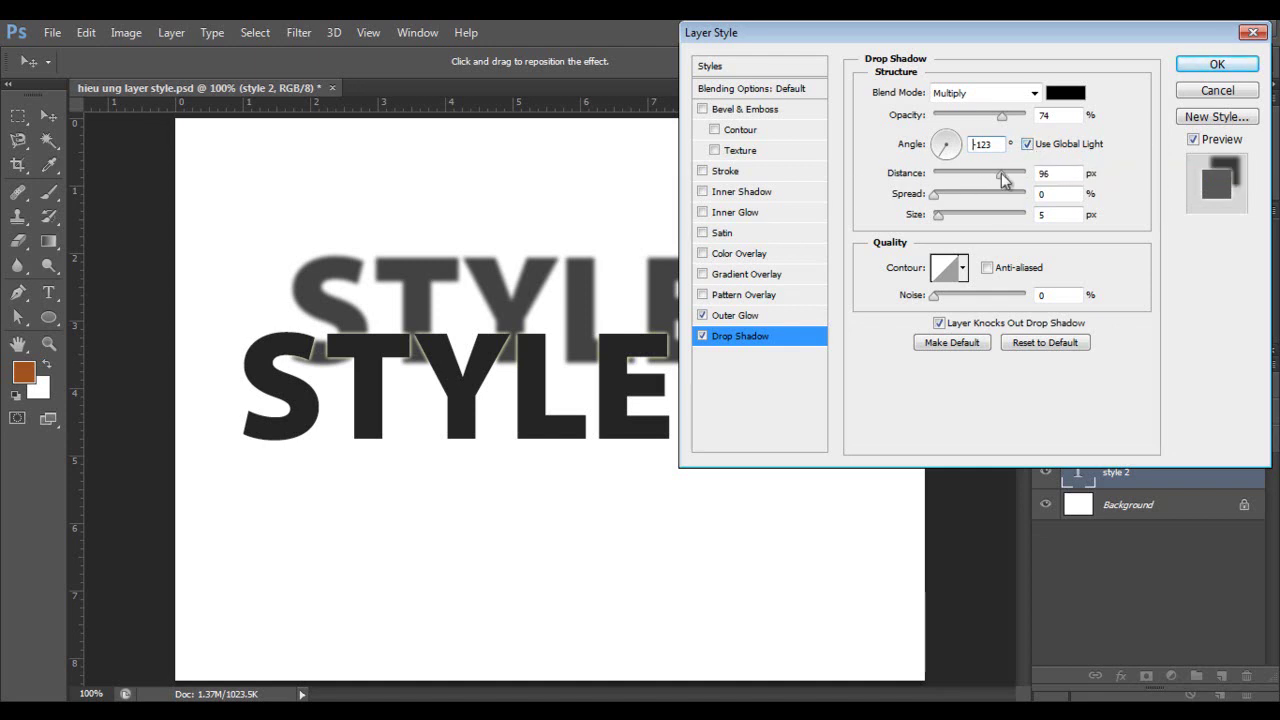
Reduce the shadow distance to 67 px and adjust its size to 3 px.
mouse_move(1001, 173)
mouse_down()
mouse_move(975, 188)
mouse_move(1016, 193)
mouse_up()
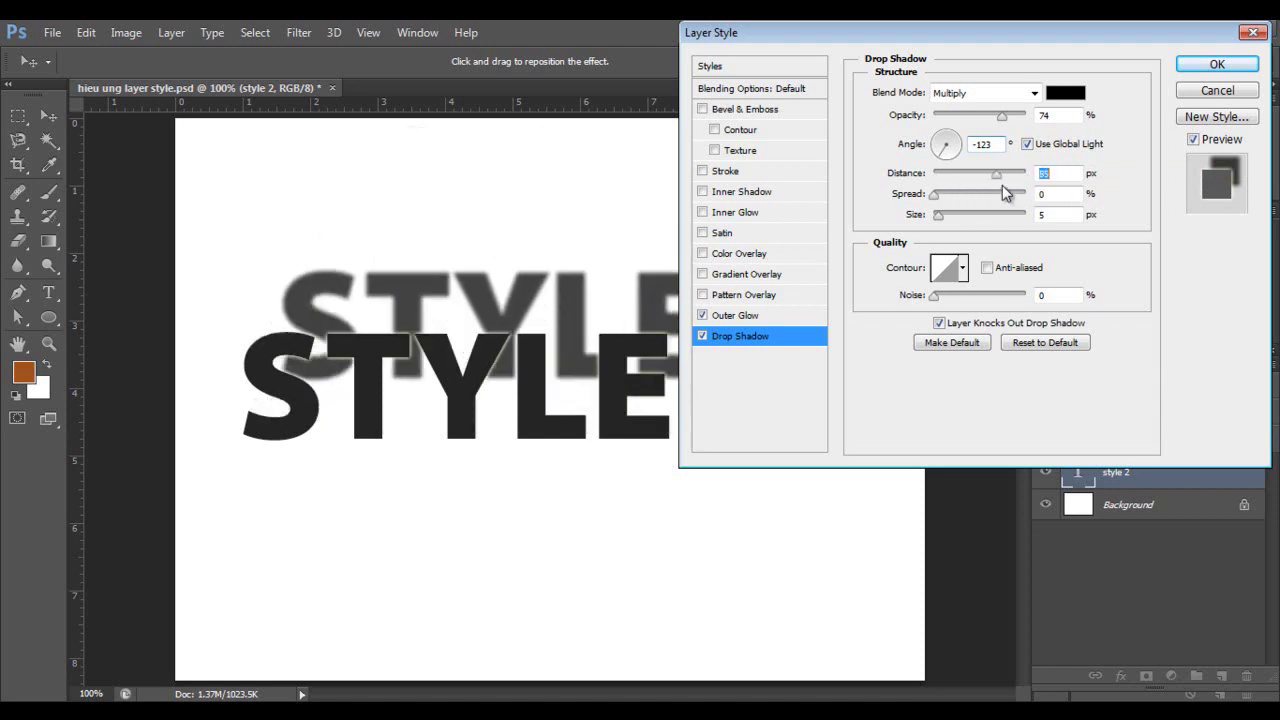
drag(1016, 193, 988, 197)
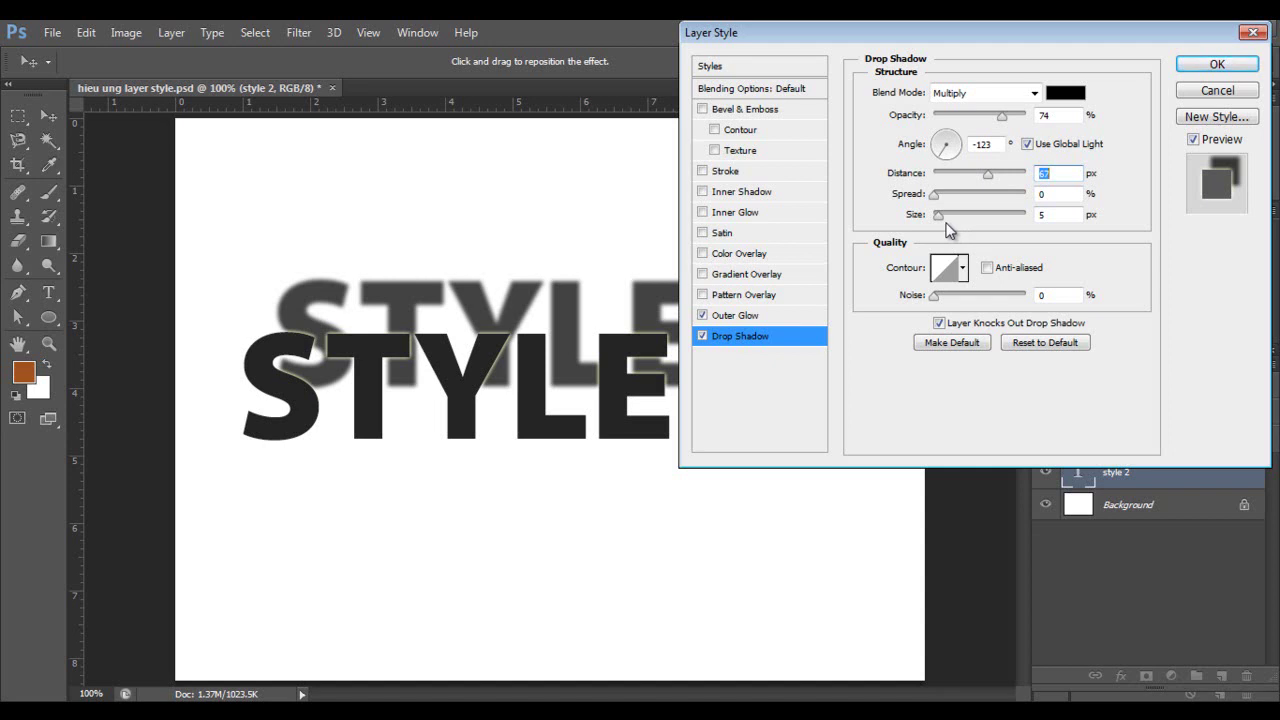
mouse_move(938, 216)
mouse_down()
mouse_move(973, 217)
mouse_move(940, 234)
mouse_up()
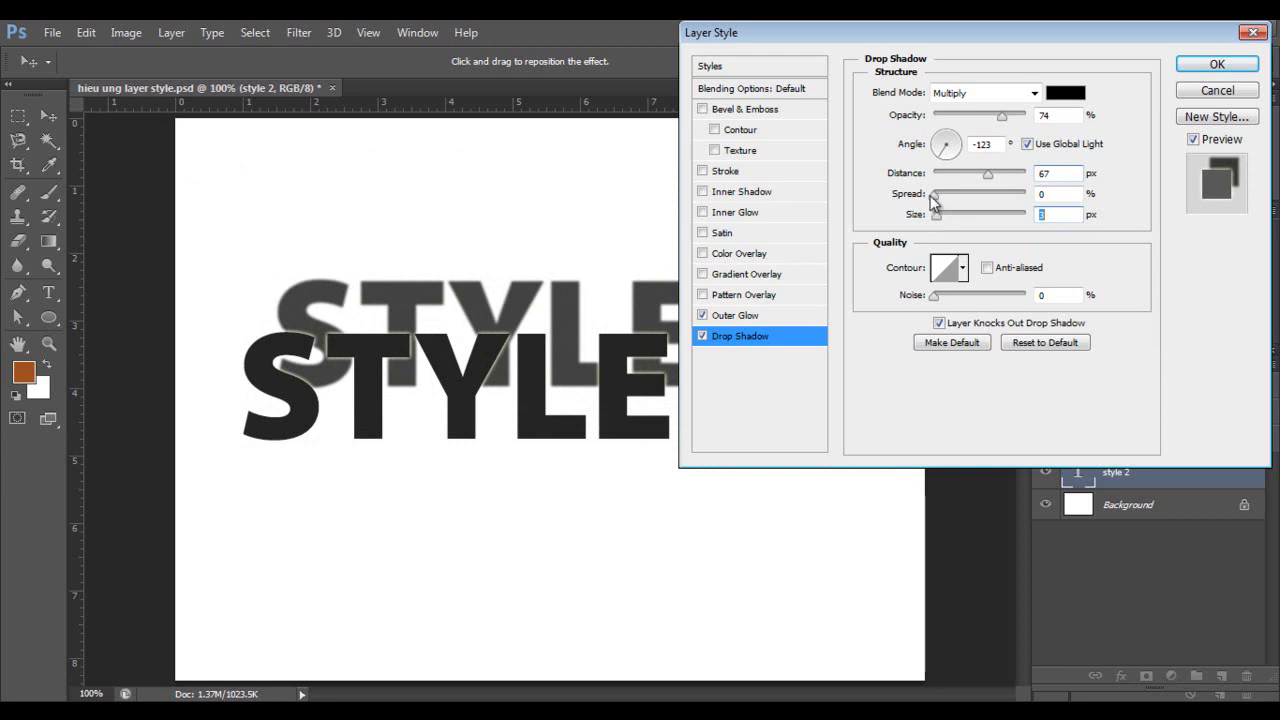
Set the shadow spread to 26% and switch off the Outer Glow.
drag(937, 195, 1030, 196)
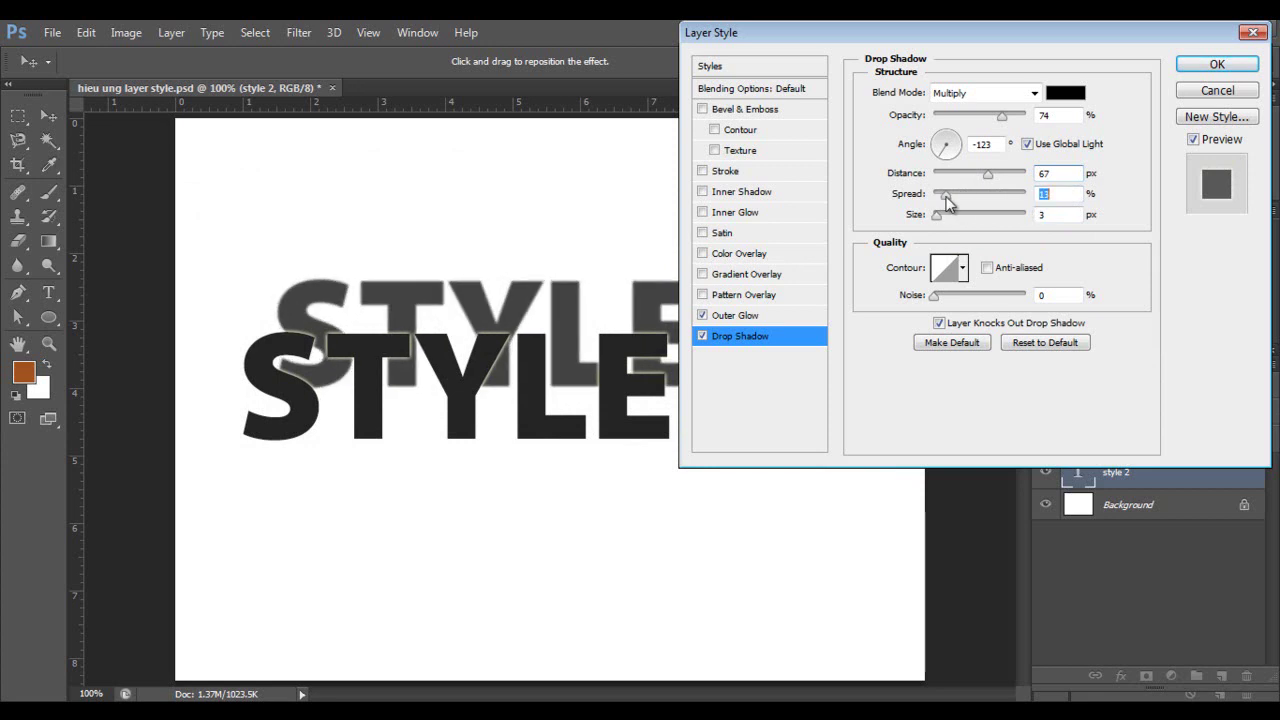
drag(934, 194, 959, 194)
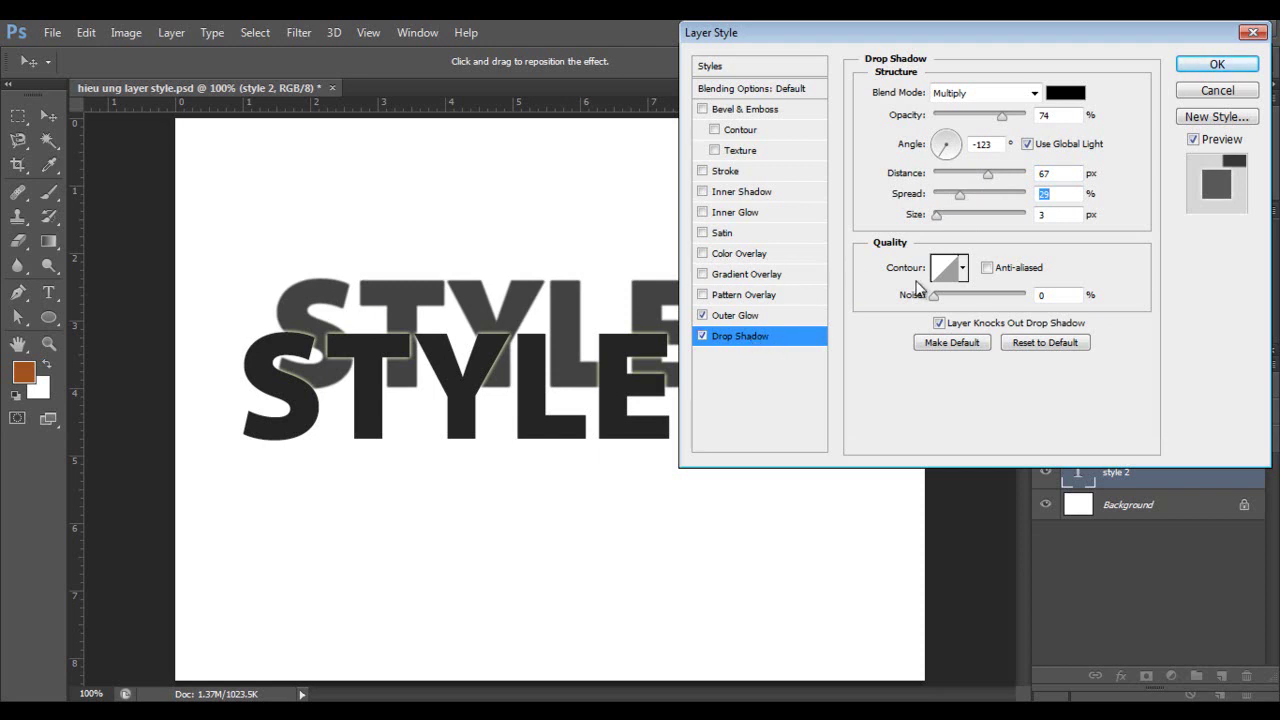
drag(960, 203, 956, 200)
click(703, 315)
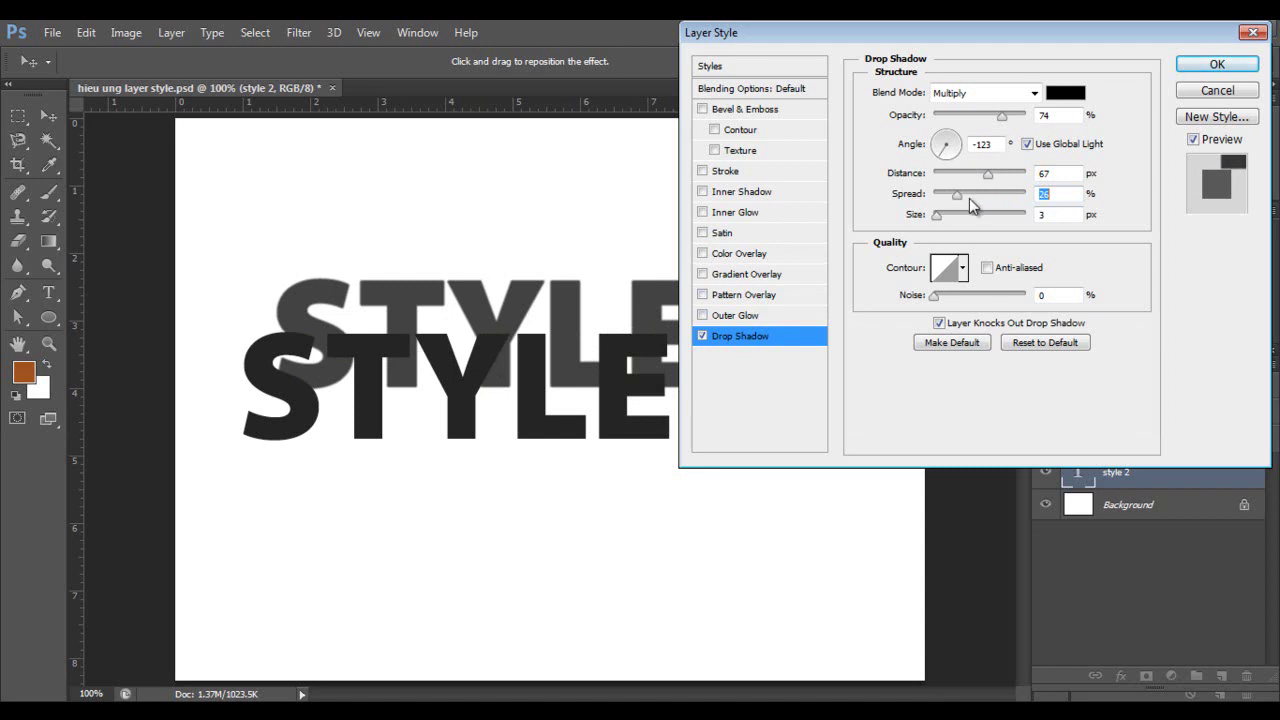
Try various spread and size values, settling on 2% spread and 0 px size.
mouse_move(957, 195)
mouse_down()
mouse_move(940, 218)
mouse_move(1000, 197)
mouse_move(942, 196)
mouse_move(982, 187)
mouse_up()
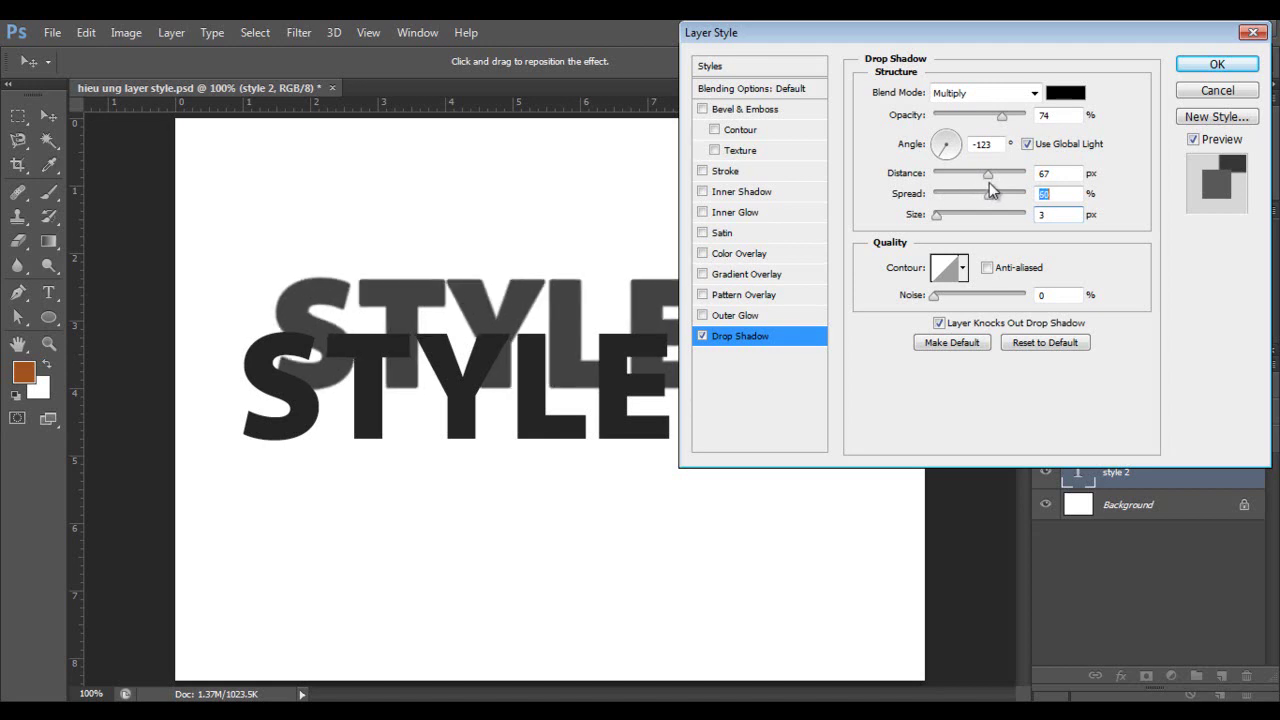
mouse_move(989, 190)
mouse_down()
mouse_move(975, 192)
mouse_move(1045, 195)
mouse_move(962, 230)
mouse_move(1045, 228)
mouse_move(937, 224)
mouse_up()
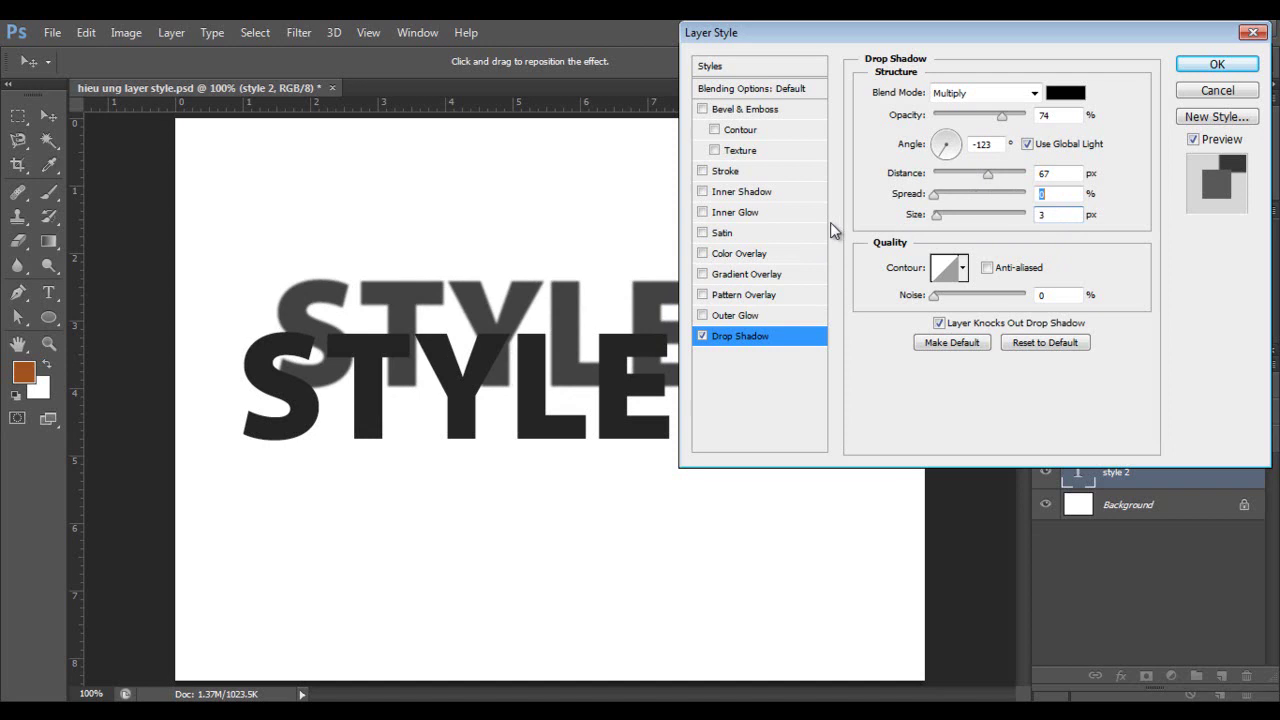
drag(935, 208, 1040, 226)
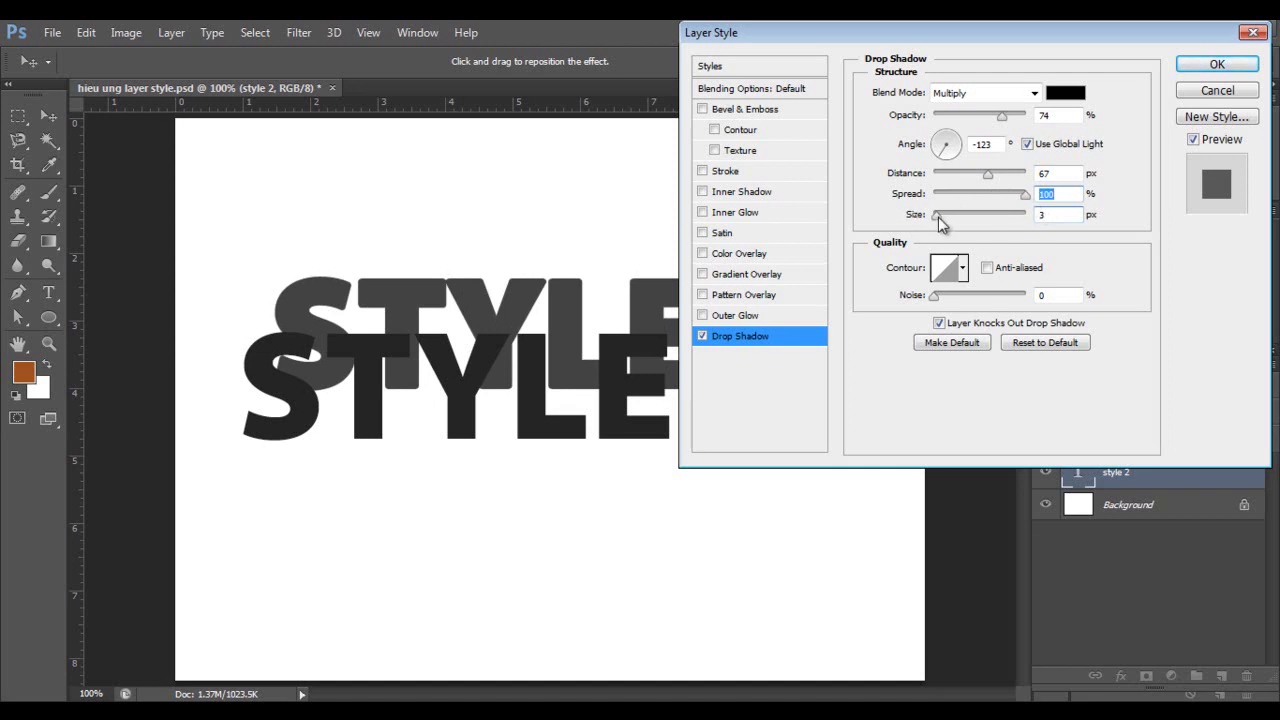
mouse_move(937, 216)
mouse_down()
mouse_move(1010, 220)
mouse_move(821, 228)
mouse_up()
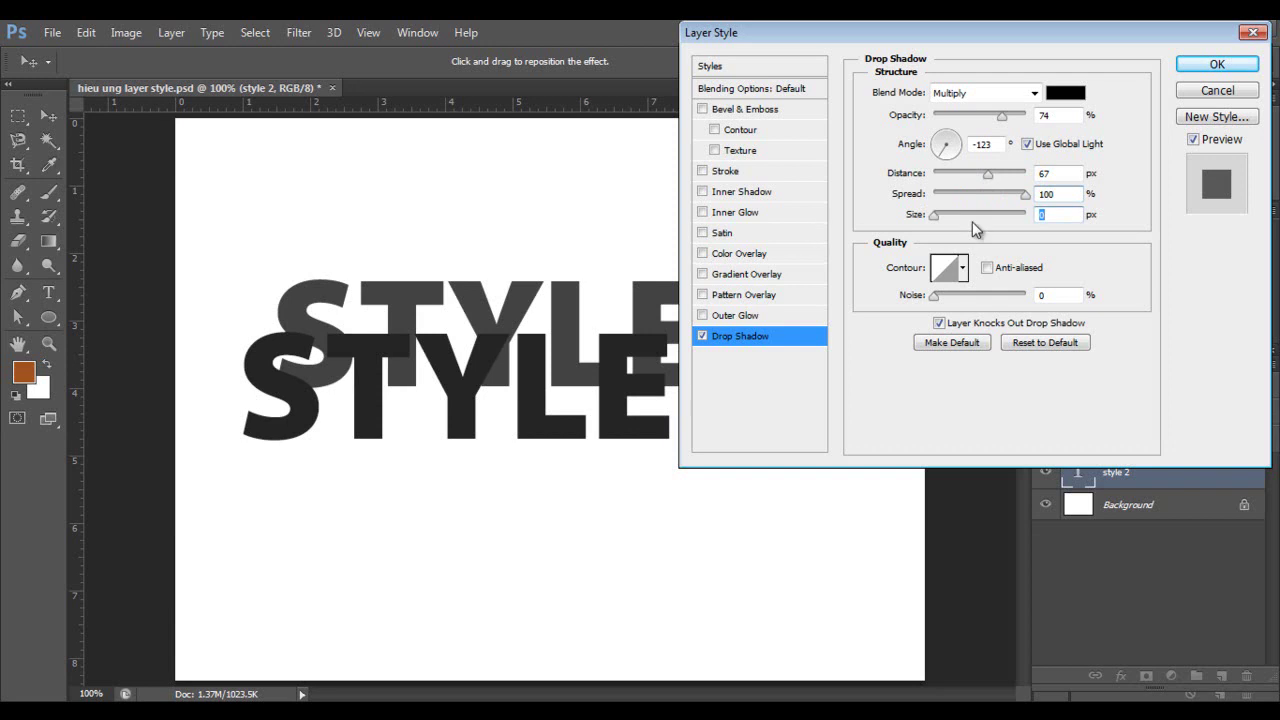
mouse_move(1025, 194)
mouse_down()
mouse_move(1001, 196)
mouse_move(1040, 210)
mouse_up()
mouse_move(1040, 210)
mouse_down()
mouse_move(922, 212)
mouse_move(936, 201)
mouse_up()
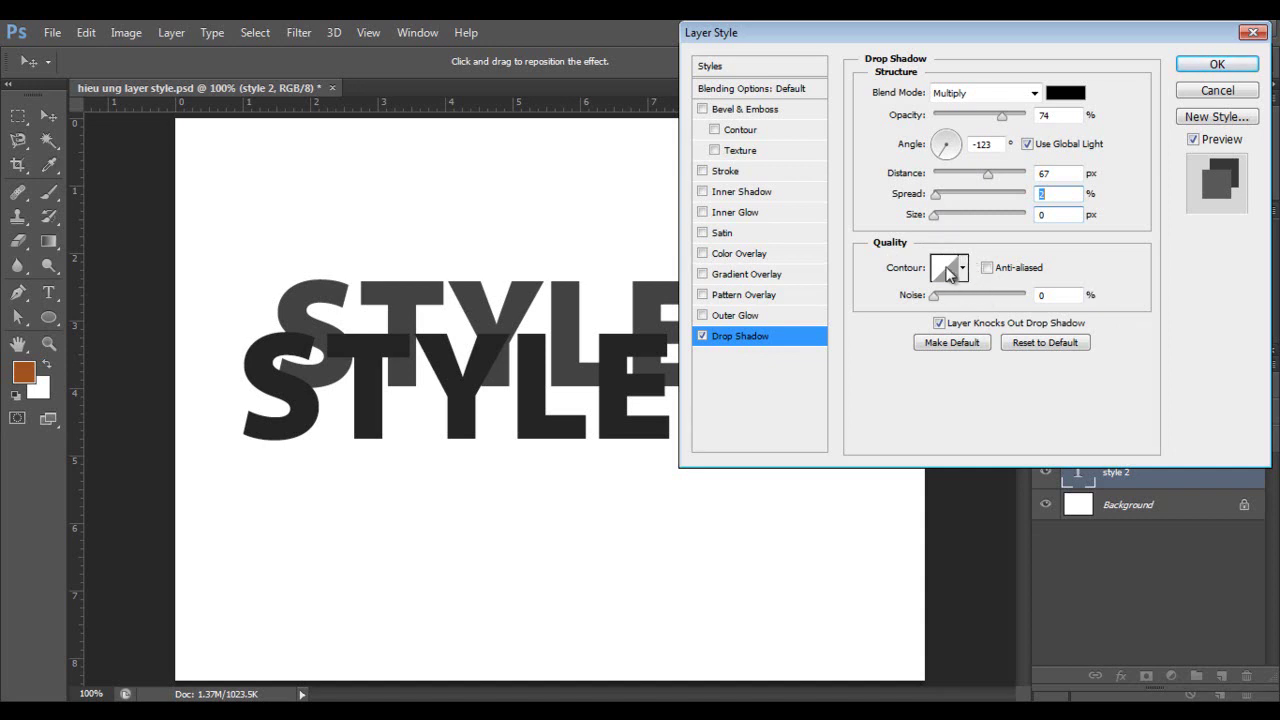
Reshape the drop shadow's contour curve into an S-curve in the contour editor.
click(948, 274)
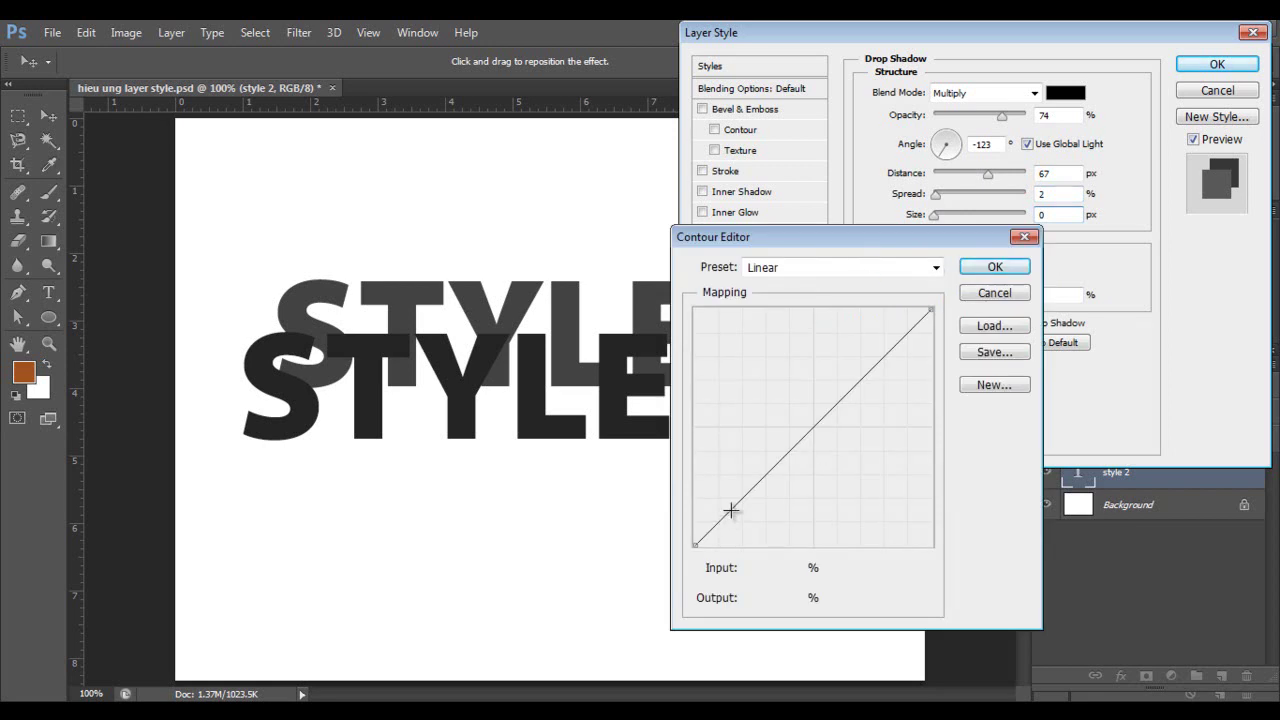
mouse_move(729, 510)
mouse_down()
mouse_move(717, 451)
mouse_move(730, 482)
mouse_move(731, 406)
mouse_move(714, 449)
mouse_move(731, 514)
mouse_move(717, 500)
mouse_up()
drag(773, 380, 803, 443)
drag(891, 362, 794, 380)
mouse_move(843, 315)
mouse_down()
mouse_move(848, 354)
mouse_move(929, 375)
mouse_move(851, 400)
mouse_move(875, 382)
mouse_move(871, 369)
mouse_up()
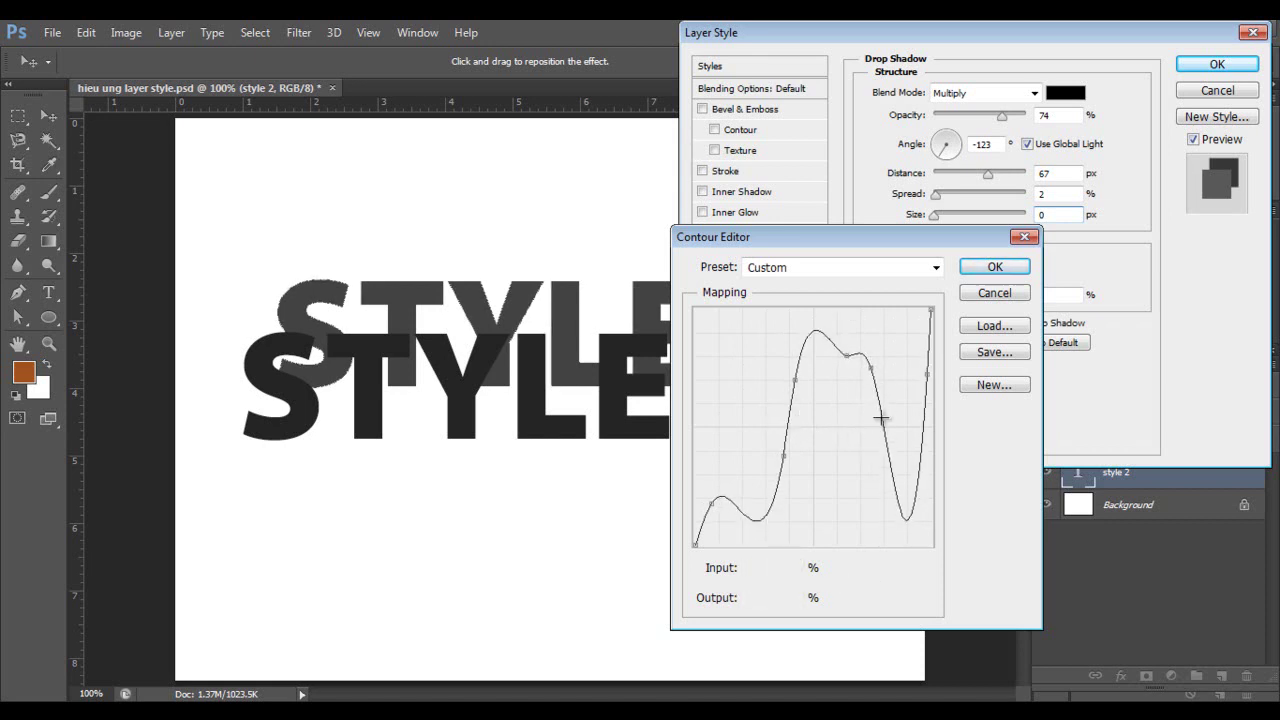
click(1023, 297)
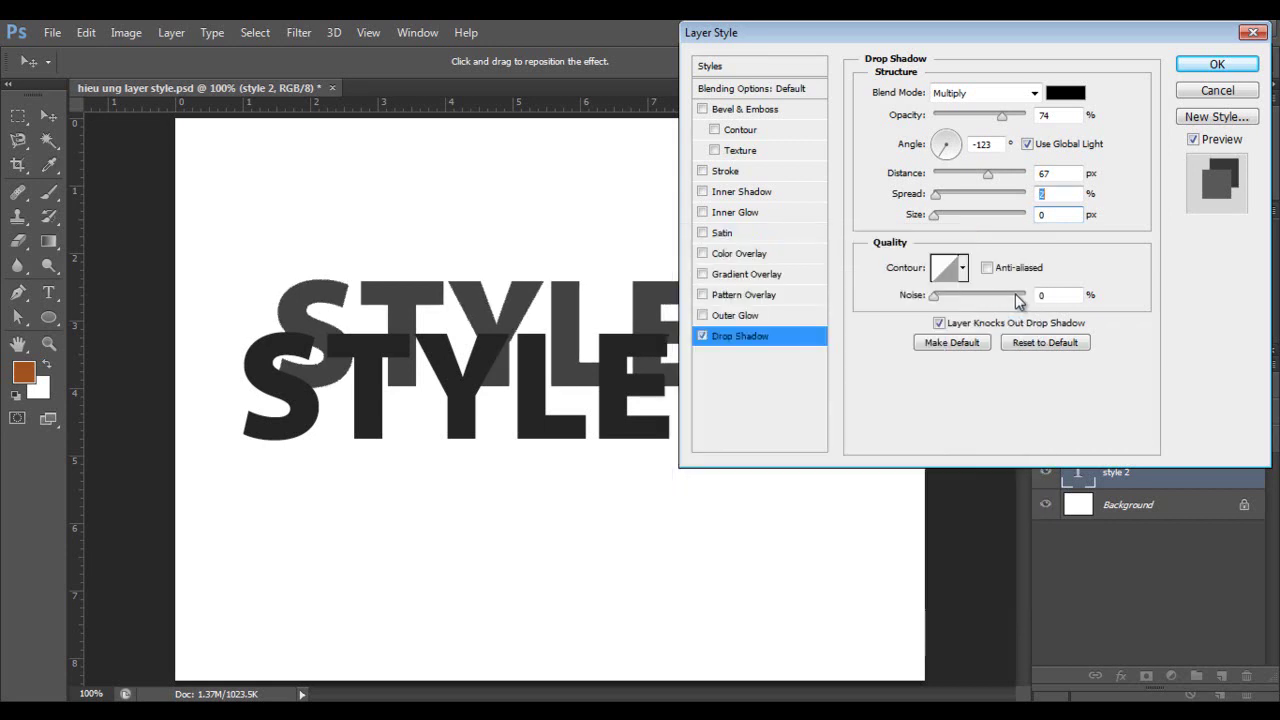
Apply a rounded contour preset to the shadow, leaving Anti-aliased off.
click(963, 269)
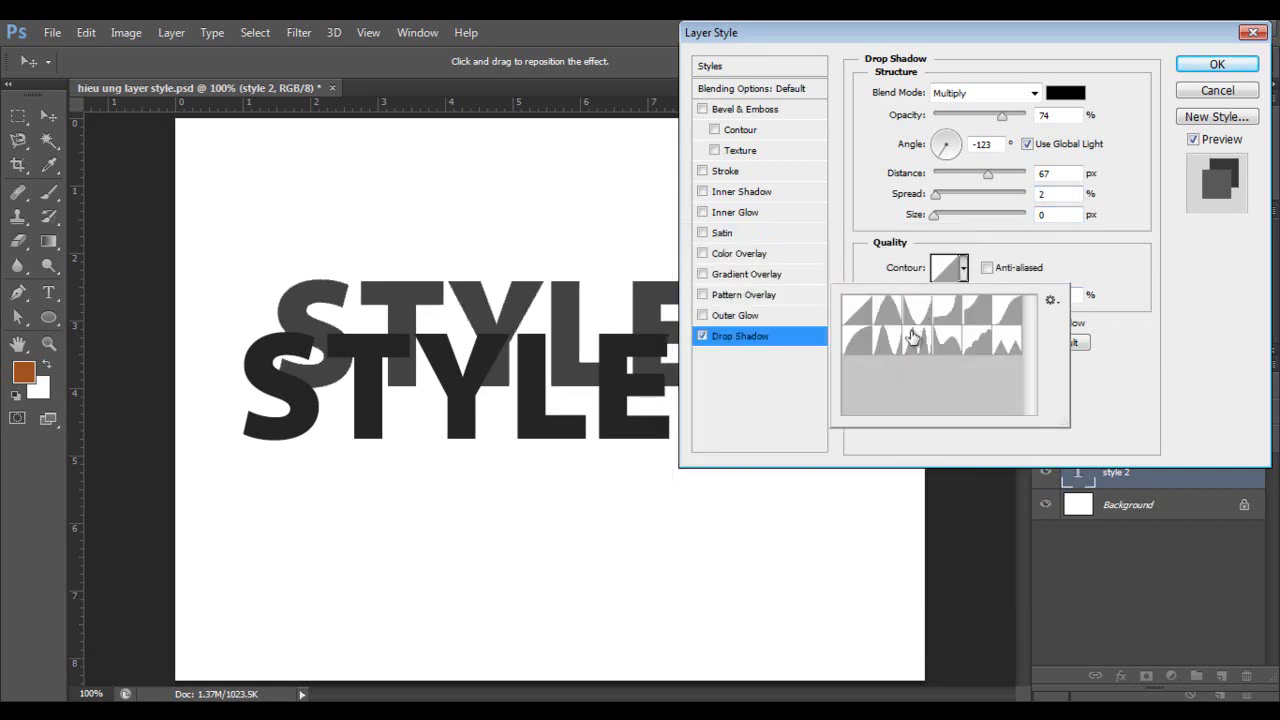
click(886, 312)
click(943, 343)
click(977, 343)
click(1008, 343)
click(977, 341)
click(886, 312)
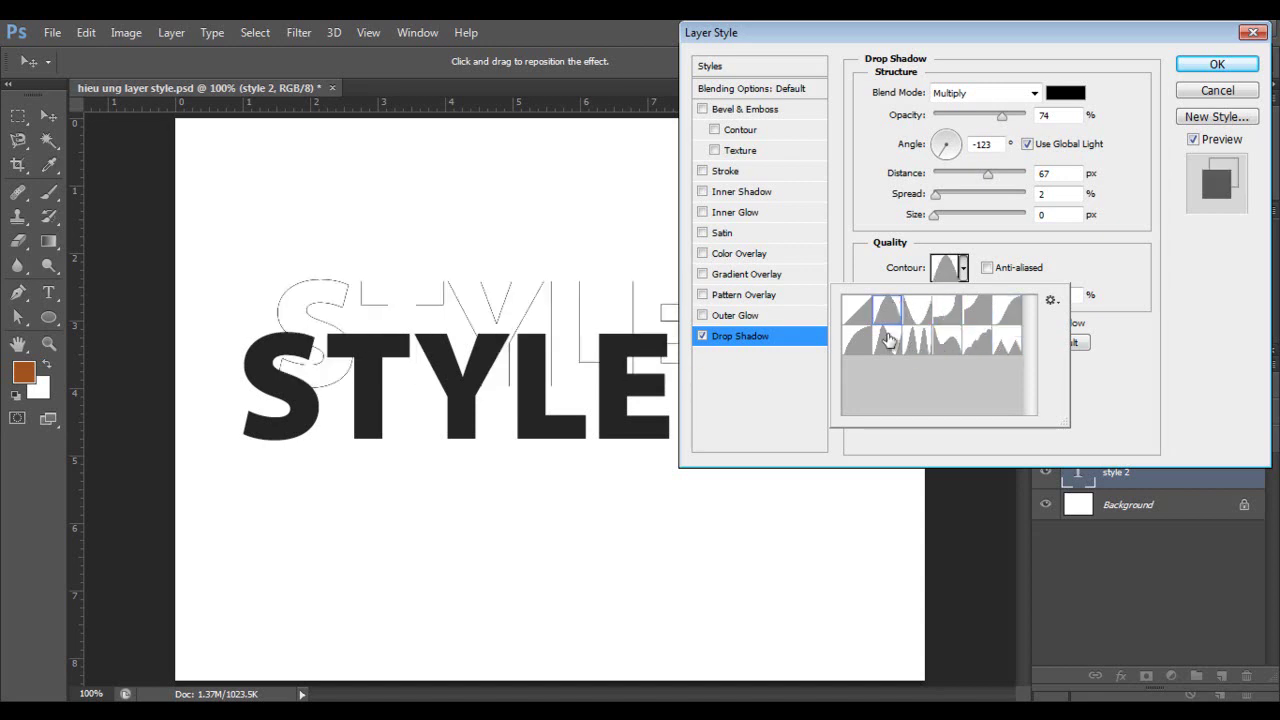
click(886, 341)
click(857, 341)
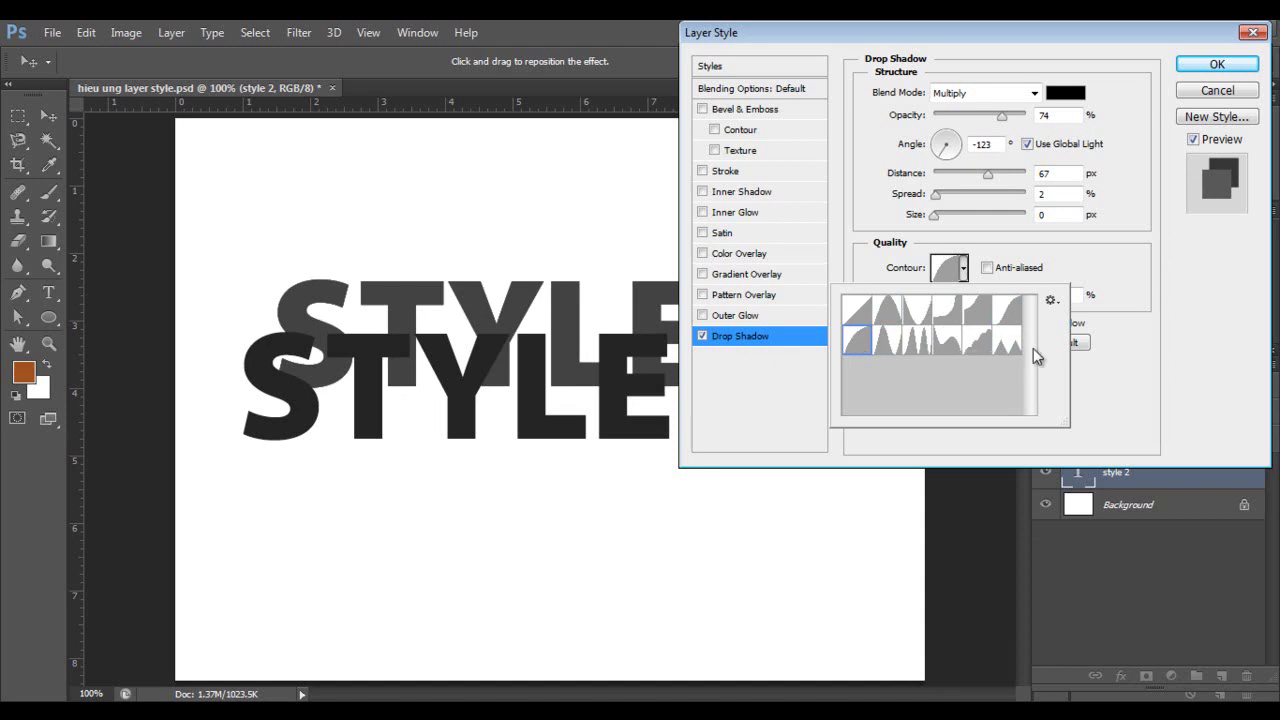
click(1158, 357)
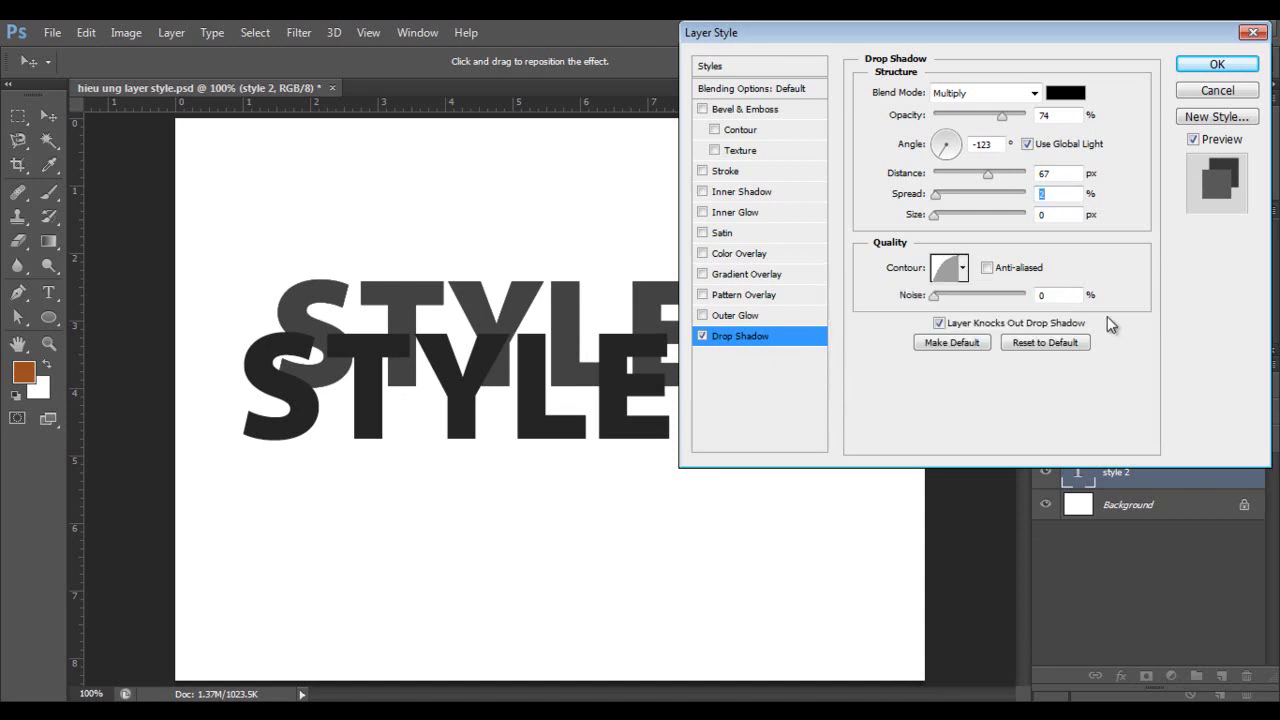
click(988, 269)
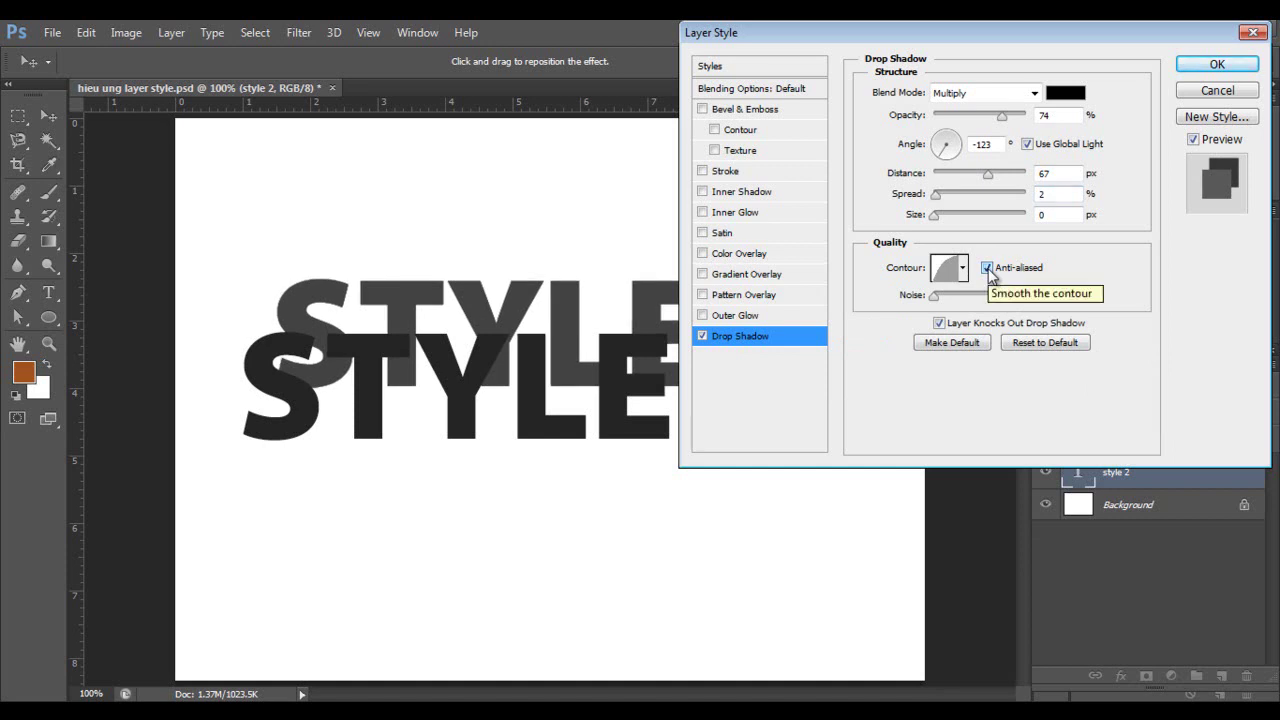
click(988, 268)
Give the drop shadow about 64% noise for a grainy look, keeping size at 0 px.
drag(935, 296, 984, 296)
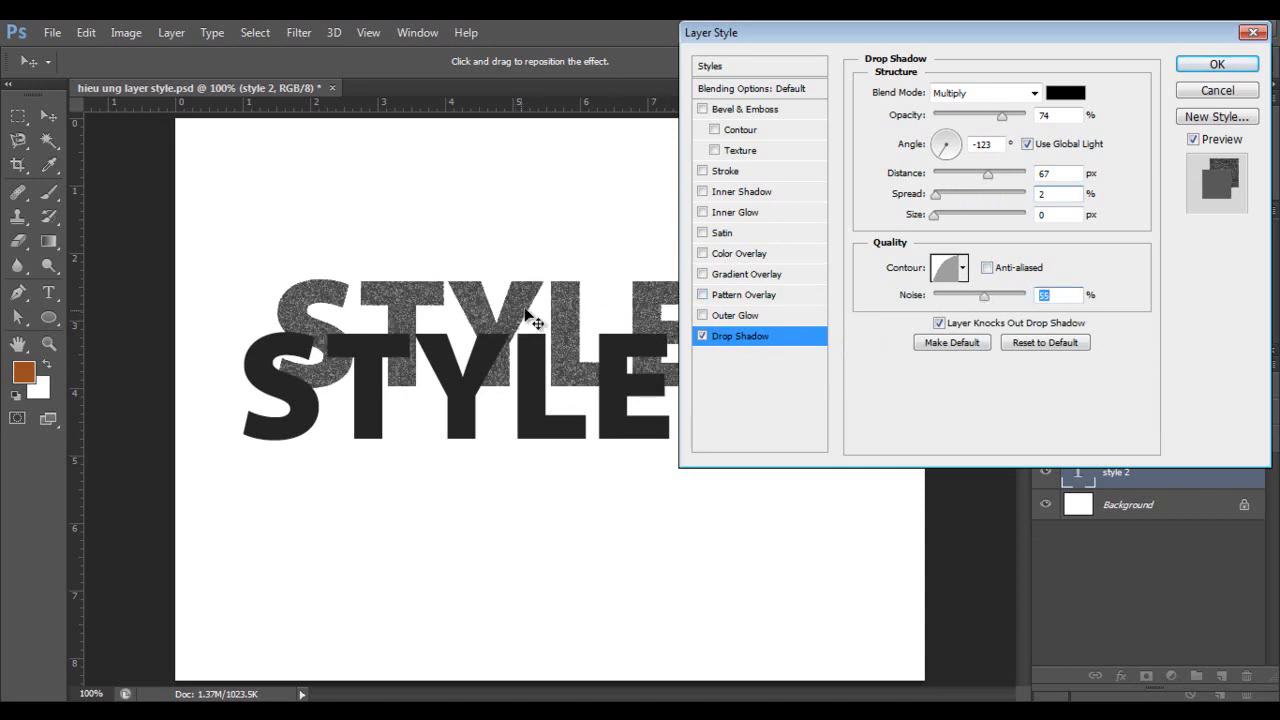
drag(986, 296, 992, 298)
drag(1078, 35, 1052, 40)
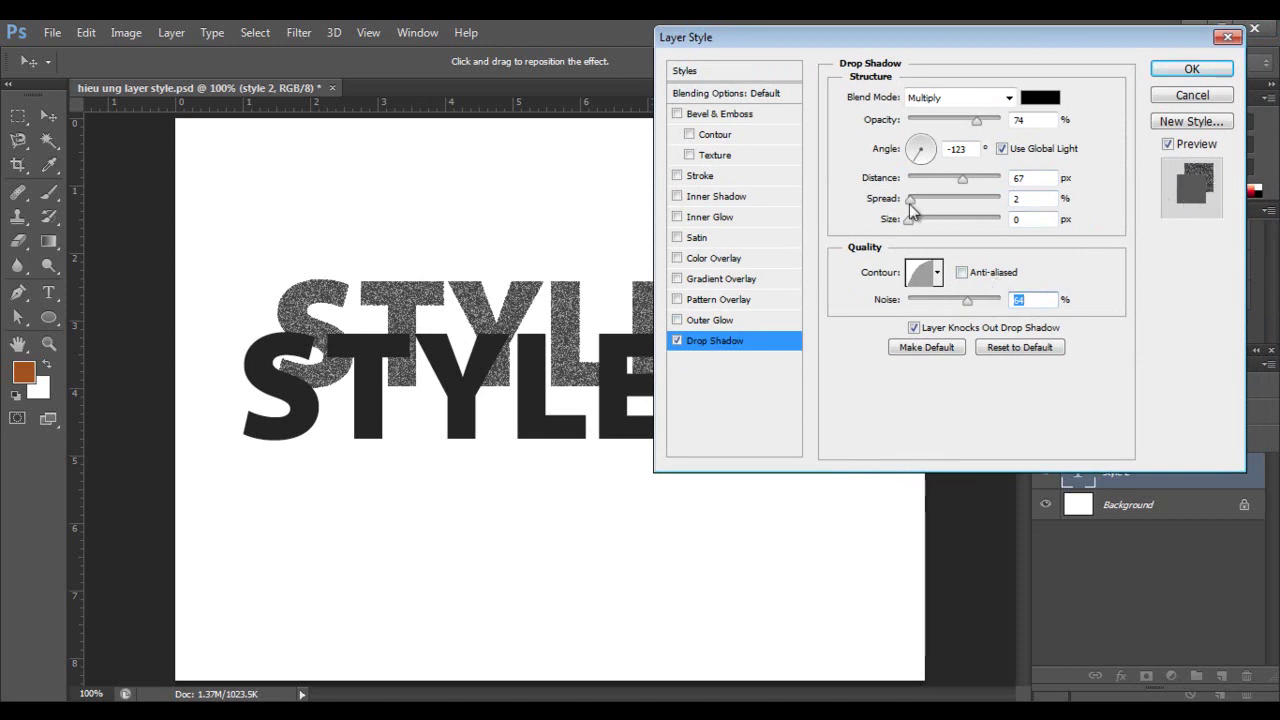
mouse_move(909, 219)
mouse_down()
mouse_move(930, 203)
mouse_move(907, 202)
mouse_up()
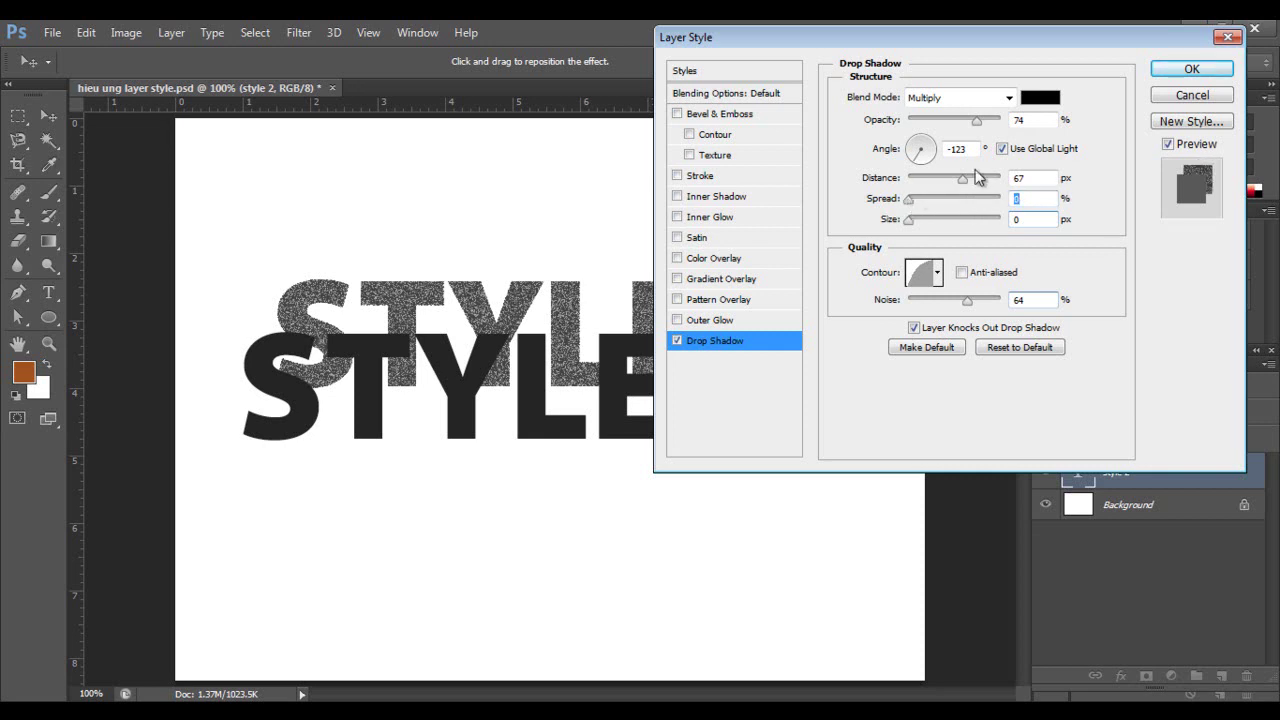